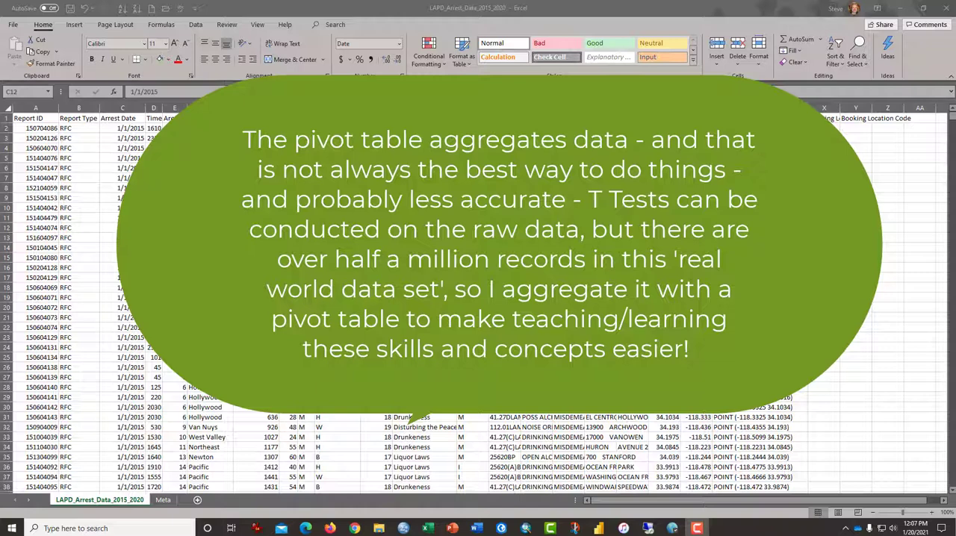
- Create a PivotTable from the full arrest data range on a new worksheet
{"action": "left_click", "coordinate": [127, 228]}
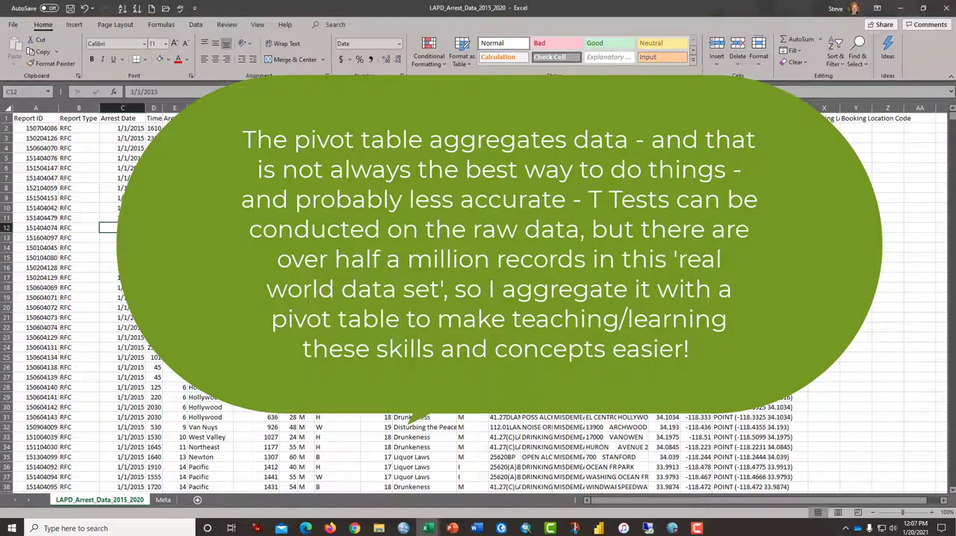
{"action": "left_click", "coordinate": [82, 24]}
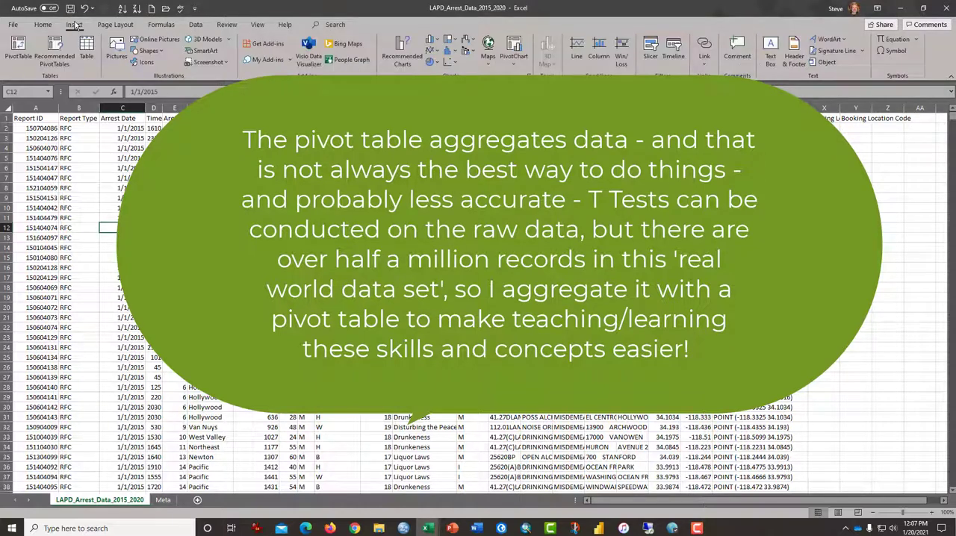
{"action": "left_click", "coordinate": [22, 46]}
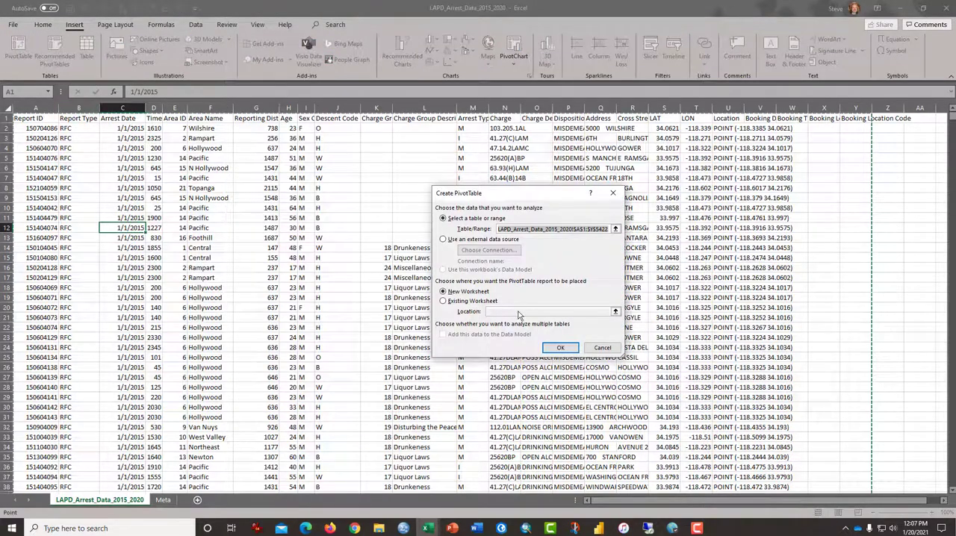
{"action": "left_click", "coordinate": [556, 348]}
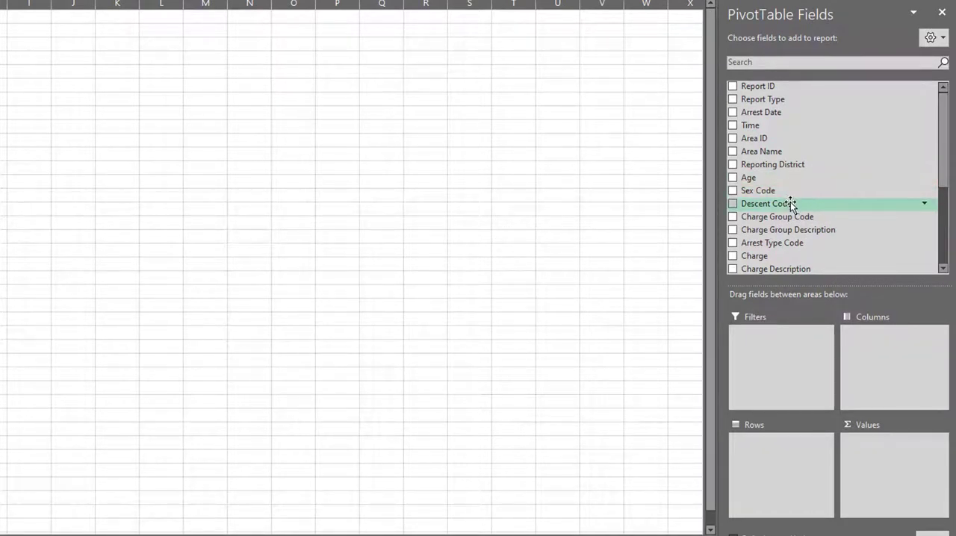
- Add Descent Code and Area Name as nested row fields, and add Descent Code as a counted value field
{"action": "left_click_drag", "start_coordinate": [792, 203], "coordinate": [778, 449]}
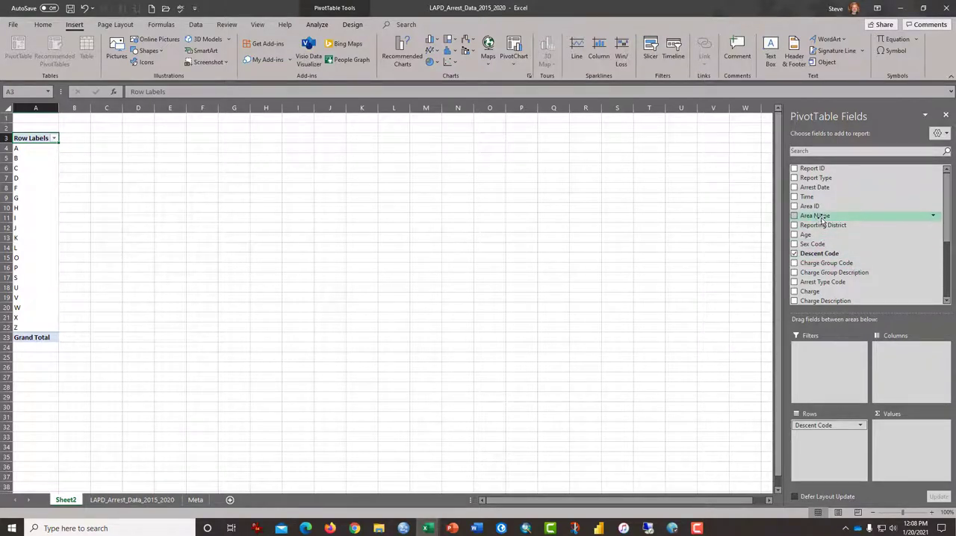
{"action": "left_click_drag", "start_coordinate": [822, 219], "coordinate": [829, 441]}
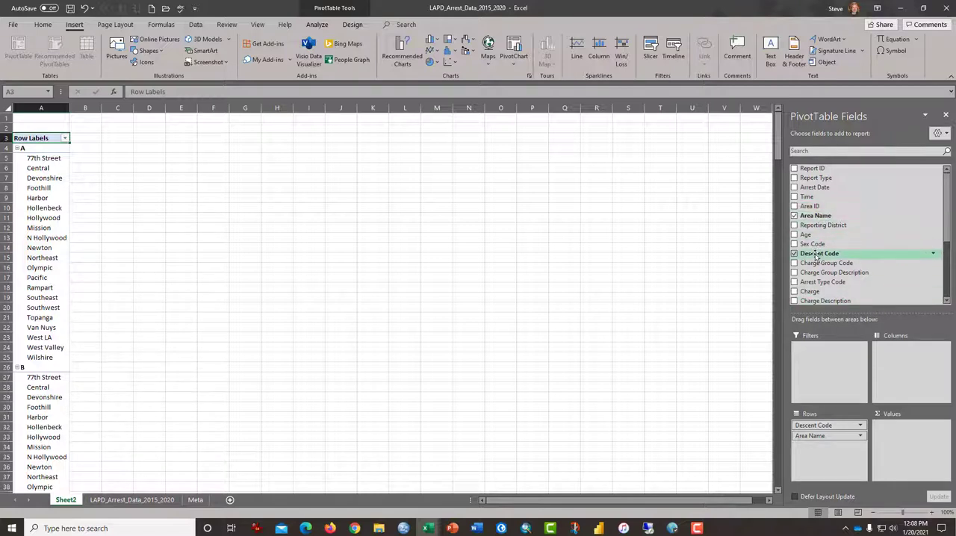
{"action": "left_click_drag", "start_coordinate": [816, 256], "coordinate": [906, 441]}
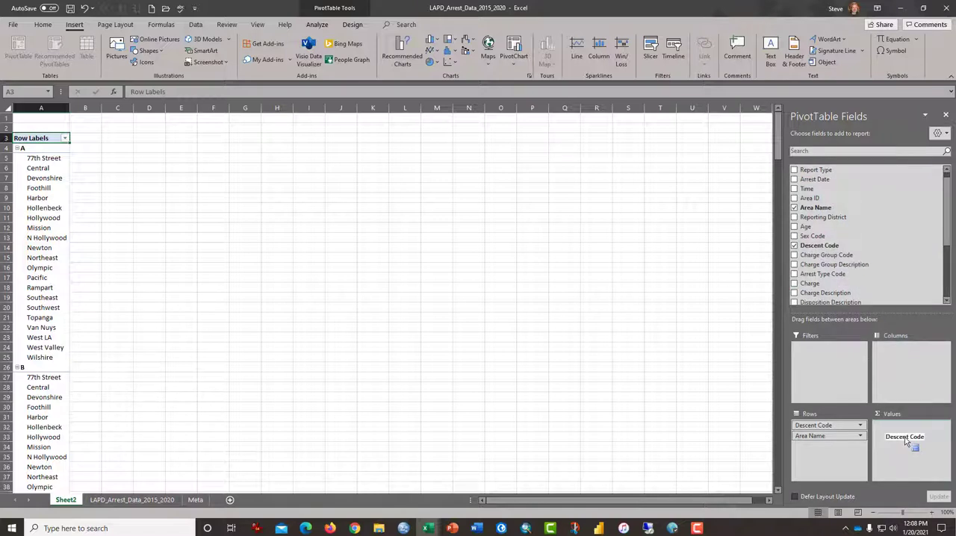
{"action": "left_click_drag", "start_coordinate": [906, 442], "coordinate": [906, 441]}
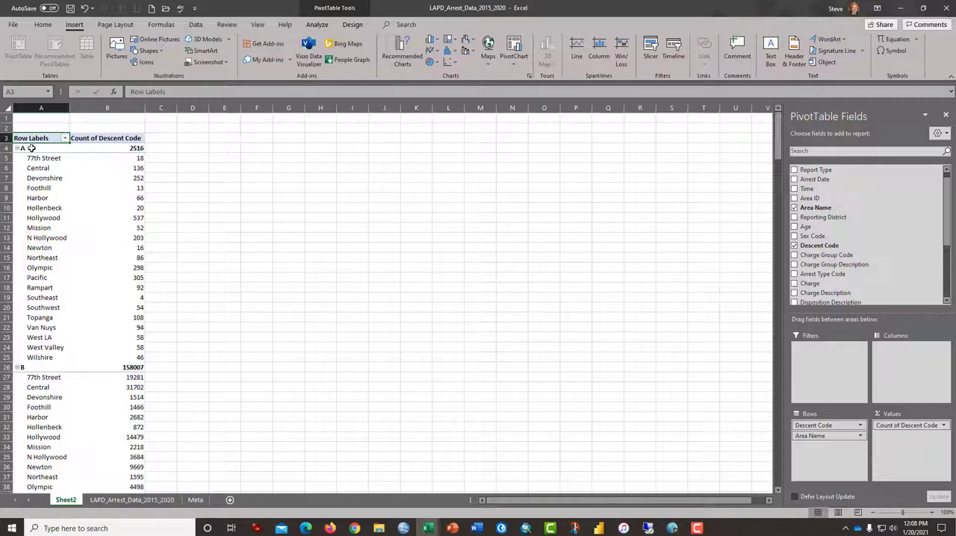
{"action": "left_click_drag", "start_coordinate": [32, 158], "coordinate": [117, 295]}
{"action": "scroll", "coordinate": [82, 351], "scroll_direction": "down", "scroll_amount": 2}
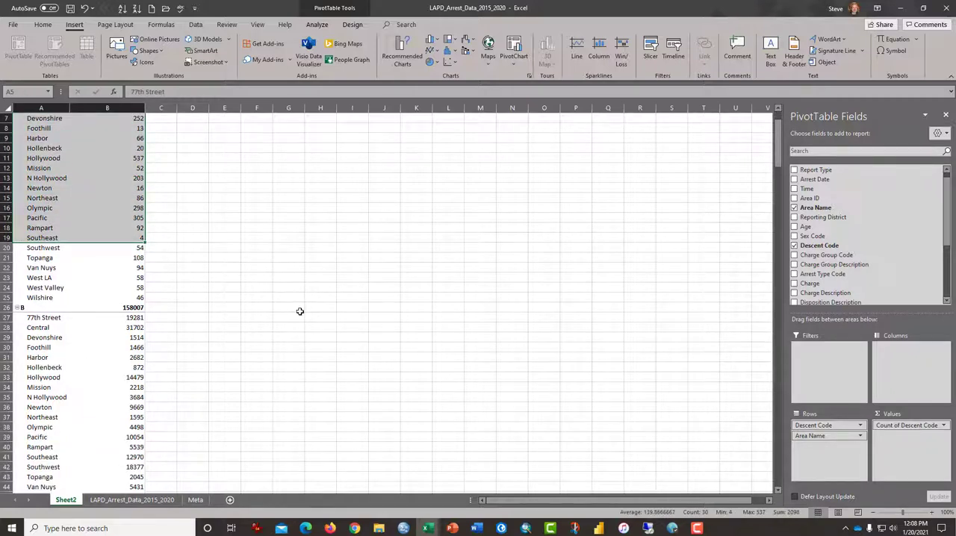
{"action": "scroll", "coordinate": [299, 312], "scroll_direction": "up", "scroll_amount": 2}
{"action": "left_click", "coordinate": [239, 275]}
- Add Age to the PivotTable's values and summarize it by Average
{"action": "left_click", "coordinate": [72, 171]}
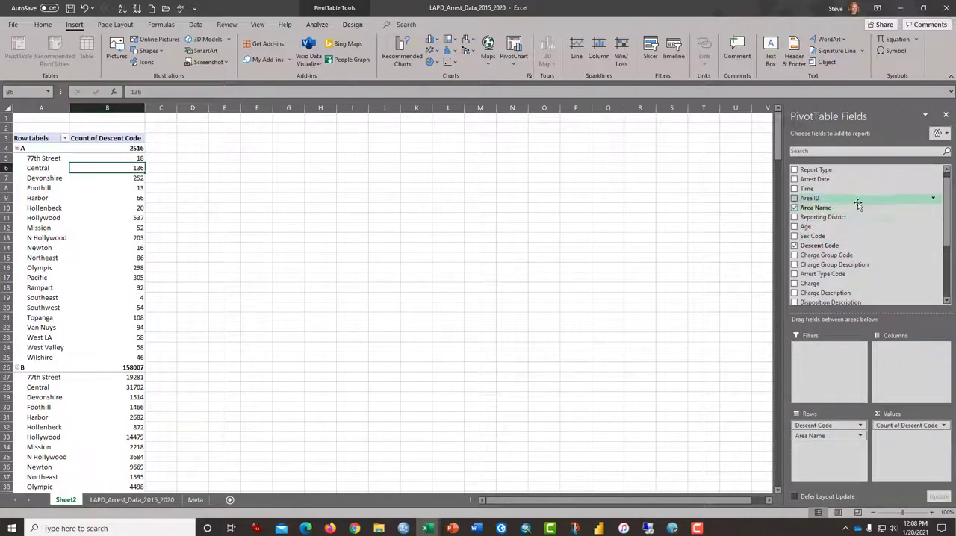
{"action": "left_click_drag", "start_coordinate": [817, 228], "coordinate": [925, 452]}
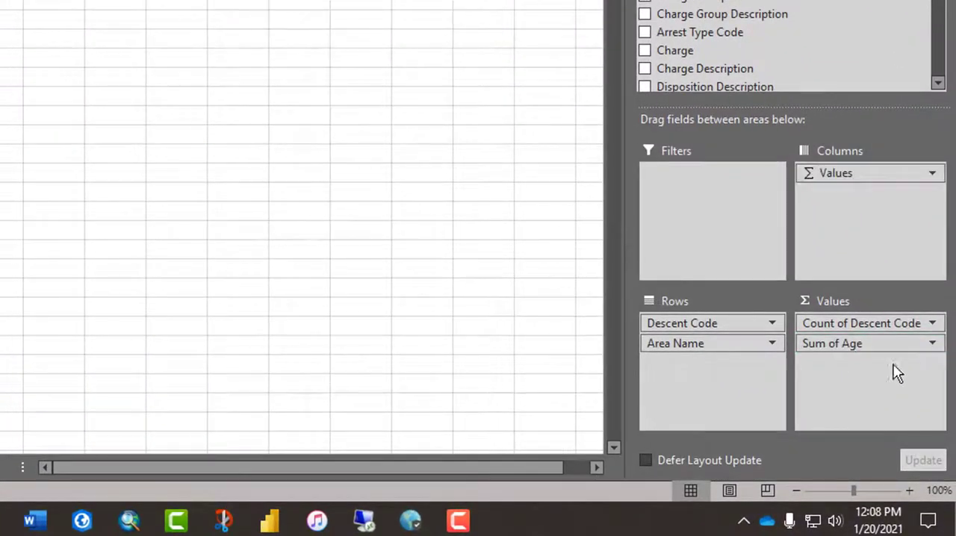
{"action": "left_click", "coordinate": [932, 345]}
{"action": "left_click", "coordinate": [892, 326]}
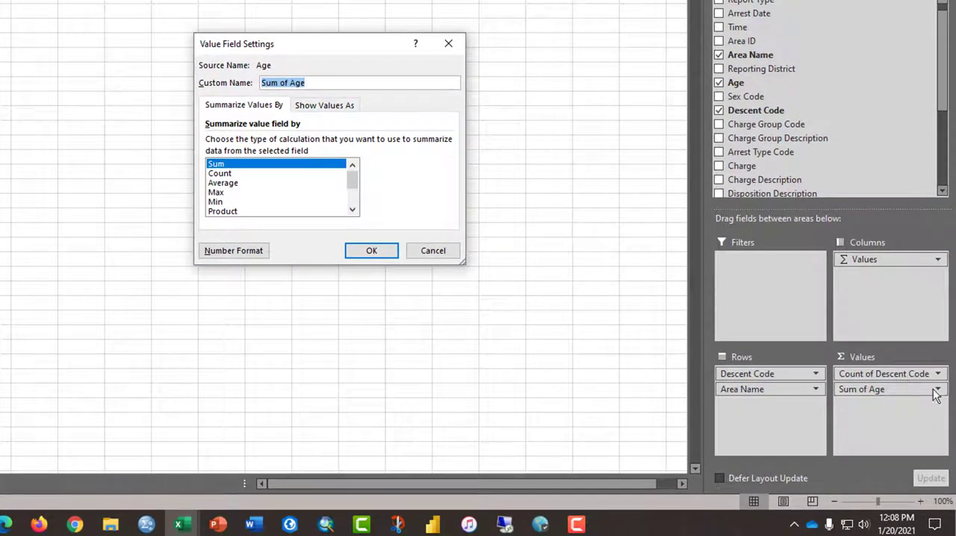
{"action": "left_click", "coordinate": [232, 184]}
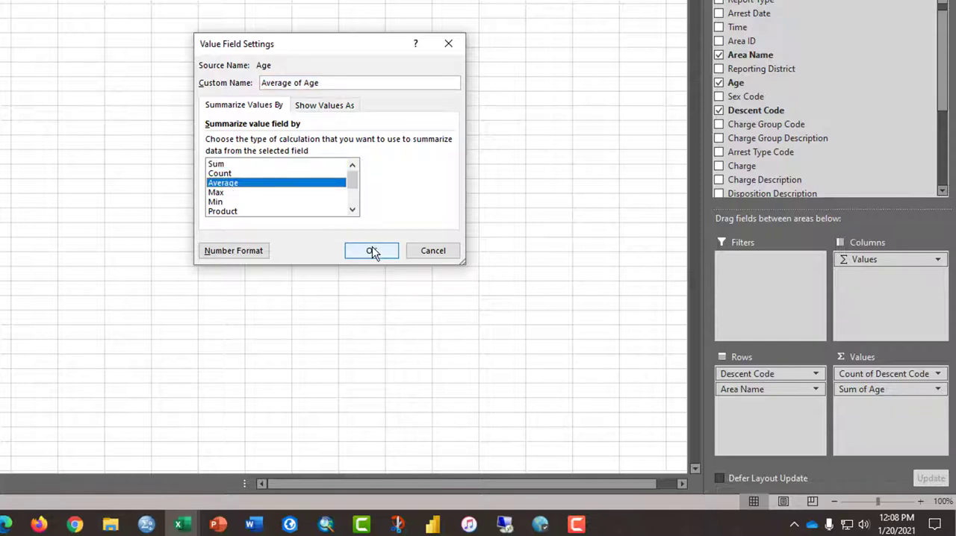
{"action": "left_click", "coordinate": [371, 251]}
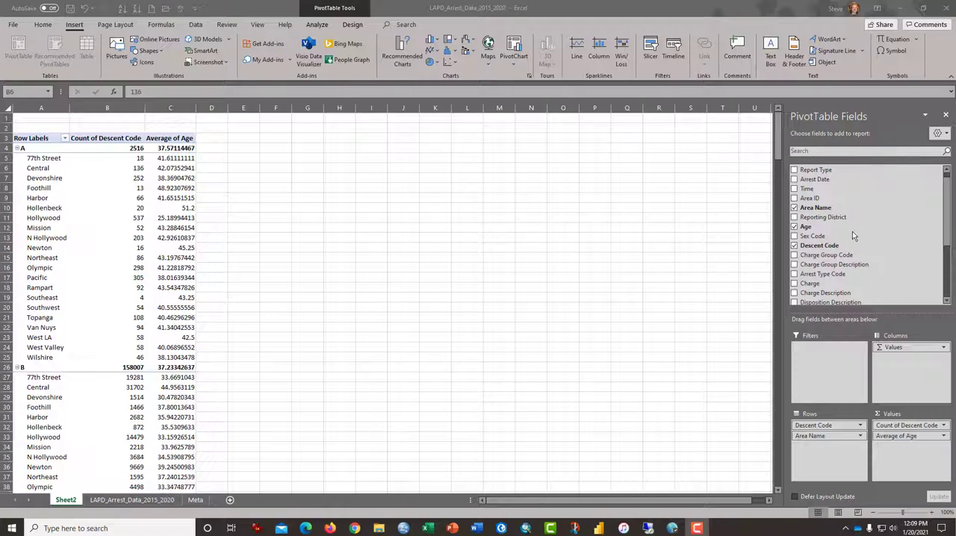
- Add Charge Group Description as a report filter, allow multiple items and filter it to Aggravated Assault
{"action": "left_click", "coordinate": [853, 266]}
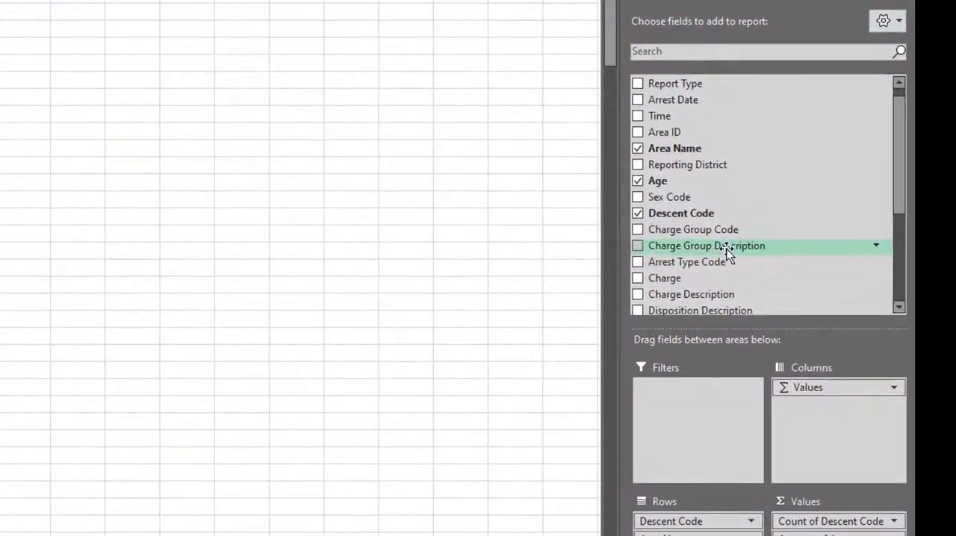
{"action": "left_click_drag", "start_coordinate": [729, 254], "coordinate": [700, 402]}
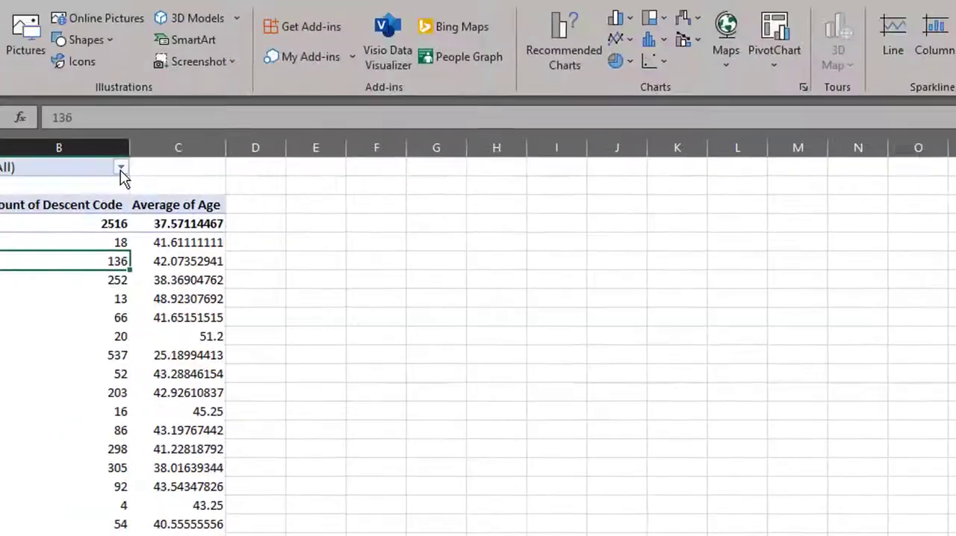
{"action": "left_click", "coordinate": [325, 231]}
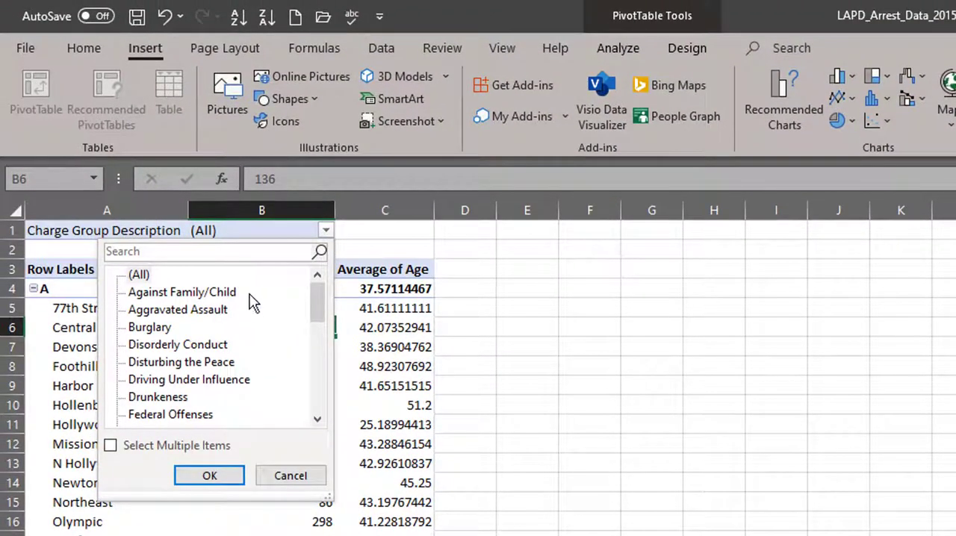
{"action": "left_click", "coordinate": [166, 310]}
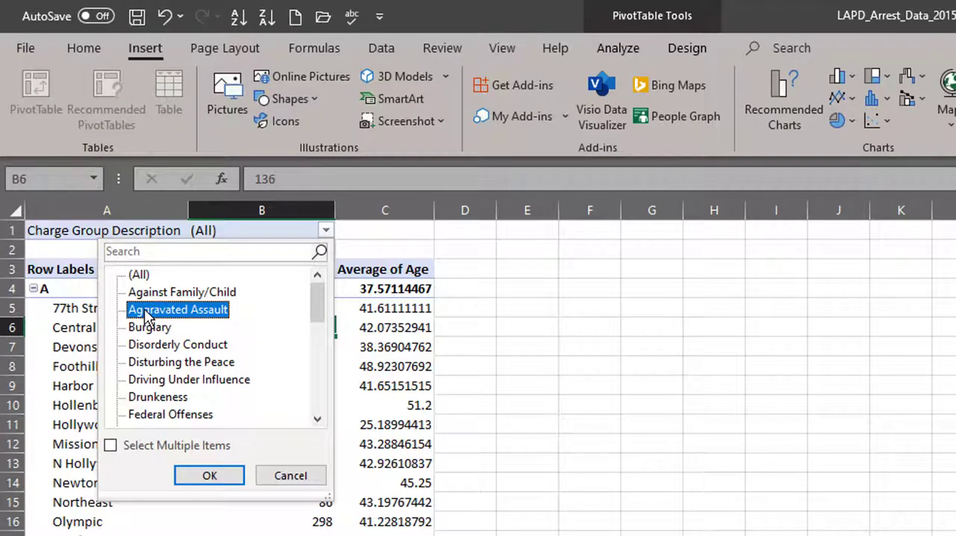
{"action": "left_click", "coordinate": [148, 444]}
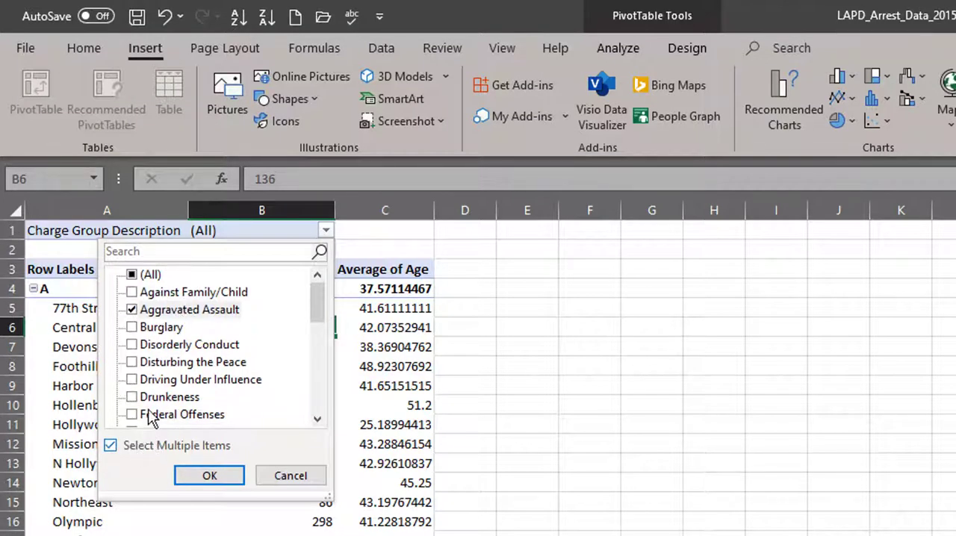
{"action": "left_click", "coordinate": [221, 469]}
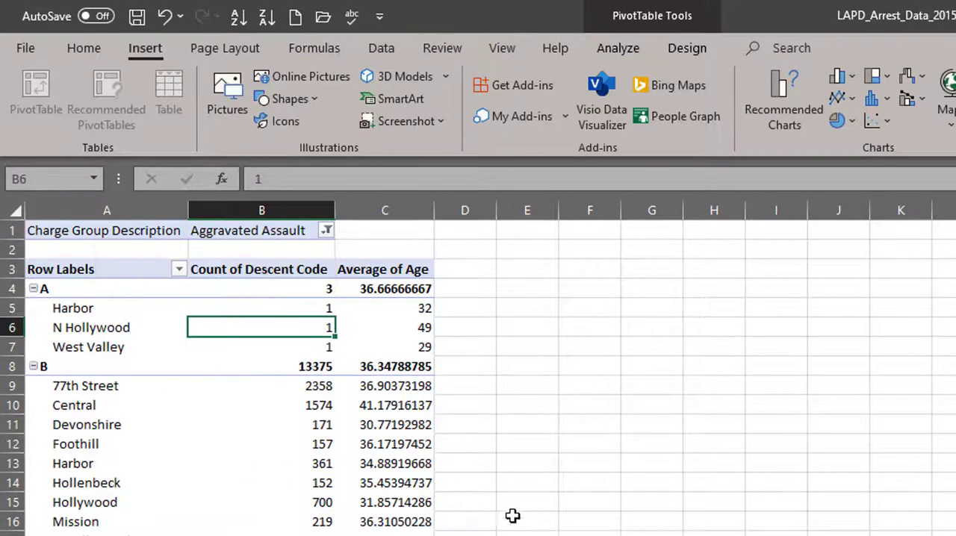
- Filter the Descent Code row labels to show only B, H, O and W
{"action": "left_click", "coordinate": [178, 272]}
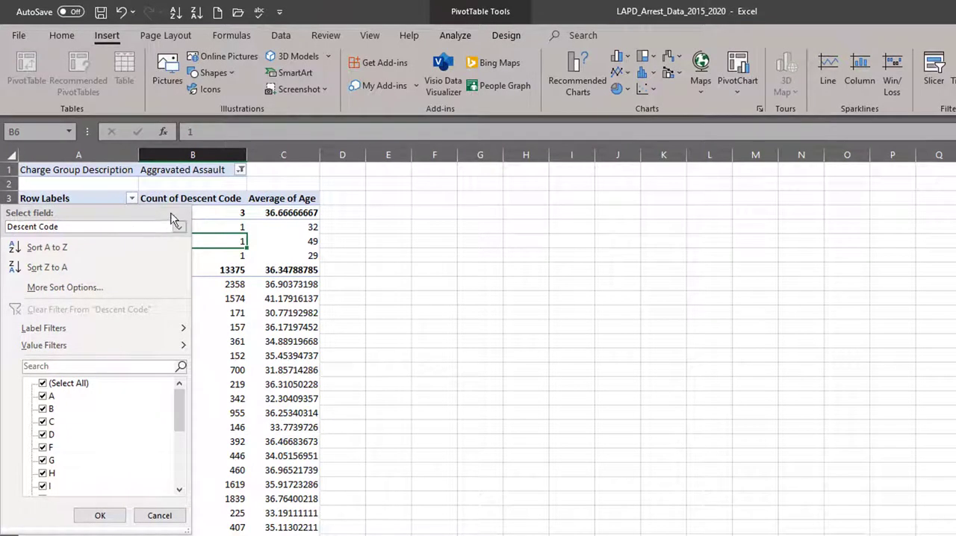
{"action": "left_click", "coordinate": [133, 199]}
{"action": "left_click", "coordinate": [133, 199]}
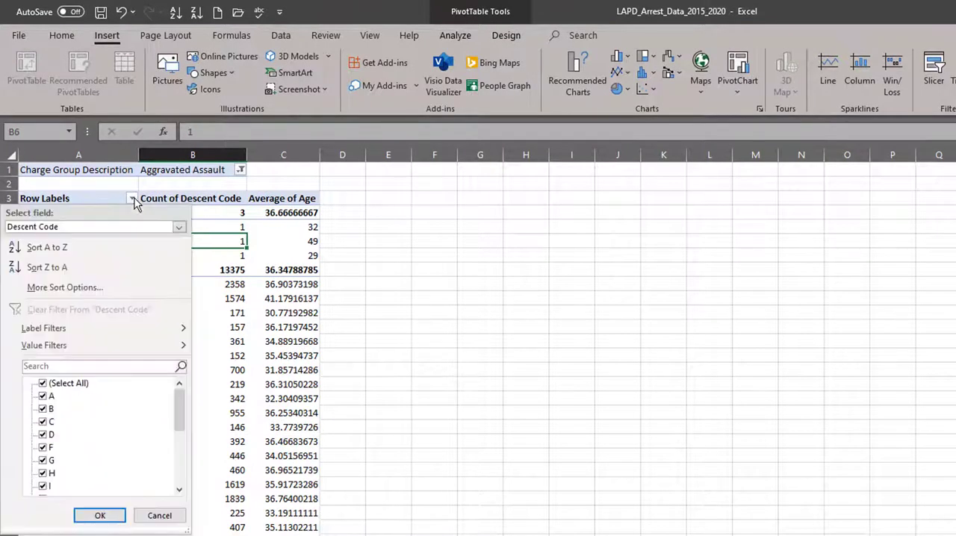
{"action": "left_click", "coordinate": [43, 384]}
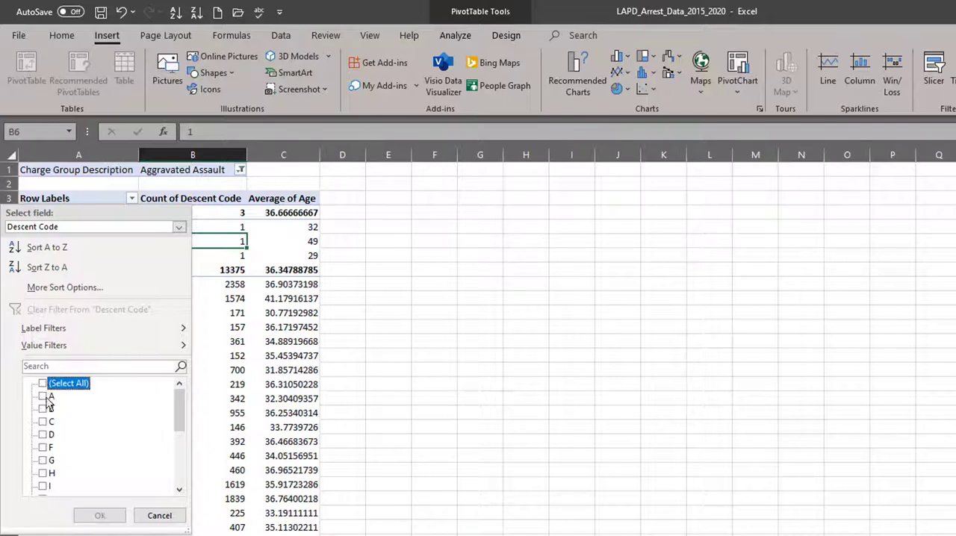
{"action": "left_click", "coordinate": [42, 409]}
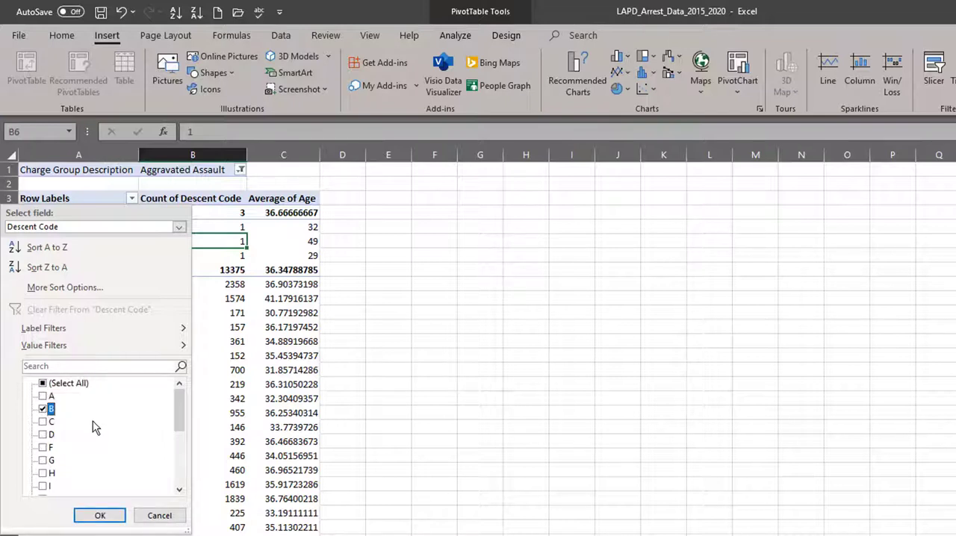
{"action": "scroll", "coordinate": [95, 429], "scroll_direction": "down", "scroll_amount": 3}
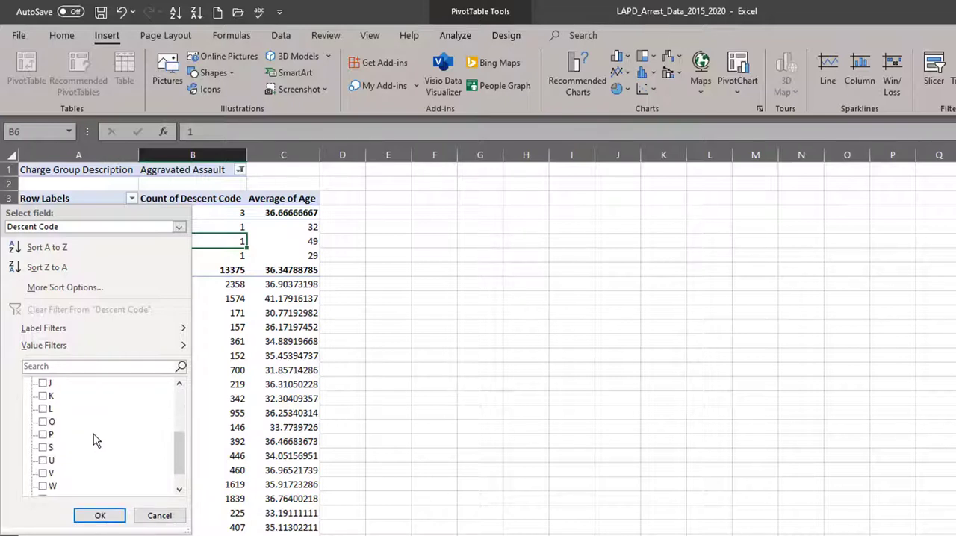
{"action": "left_click", "coordinate": [43, 422]}
{"action": "scroll", "coordinate": [107, 439], "scroll_direction": "down", "scroll_amount": 1}
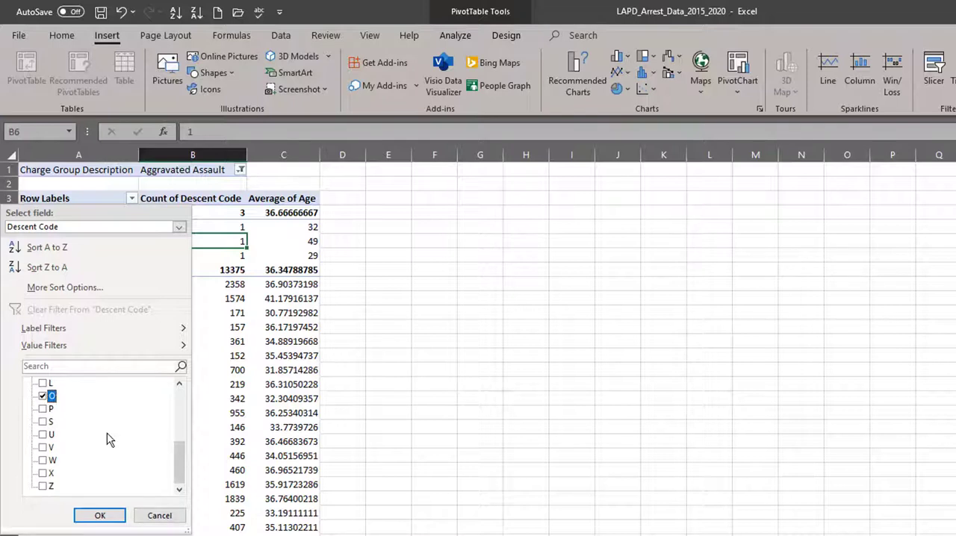
{"action": "left_click", "coordinate": [43, 461]}
{"action": "left_click", "coordinate": [100, 516]}
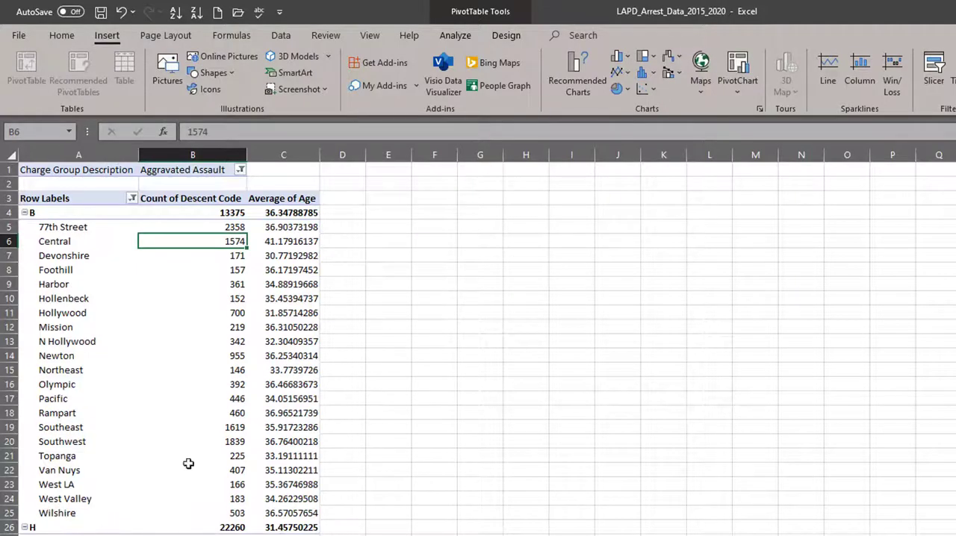
- Check the arrest counts per area for small groups, and move Descent Code from the PivotTable's rows to its columns
{"action": "scroll", "coordinate": [208, 425], "scroll_direction": "down", "scroll_amount": 14}
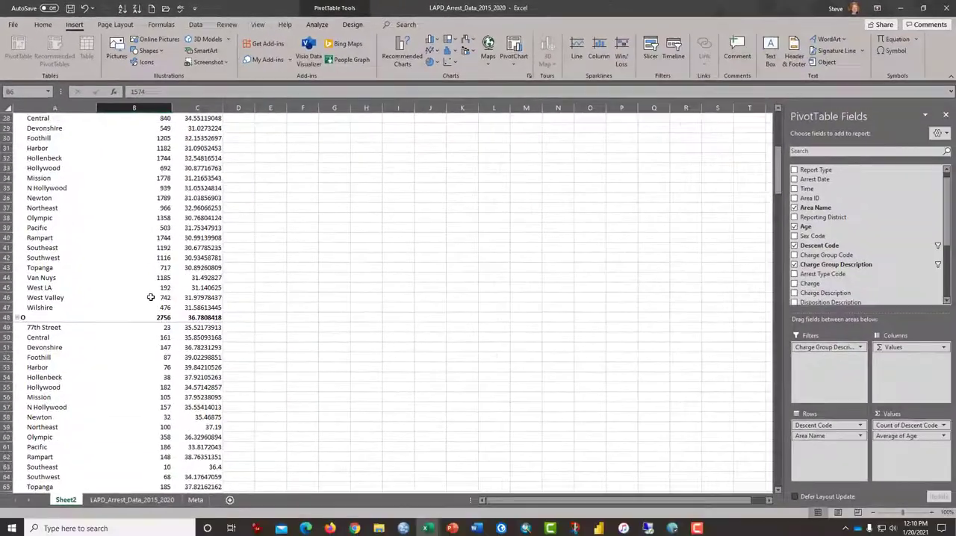
{"action": "scroll", "coordinate": [190, 347], "scroll_direction": "down", "scroll_amount": 6}
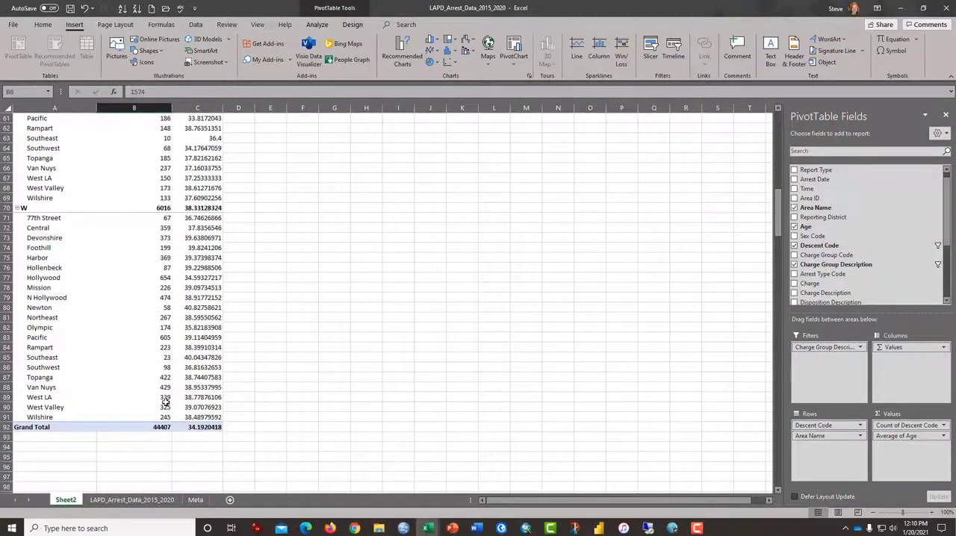
{"action": "left_click_drag", "start_coordinate": [165, 407], "coordinate": [172, 254]}
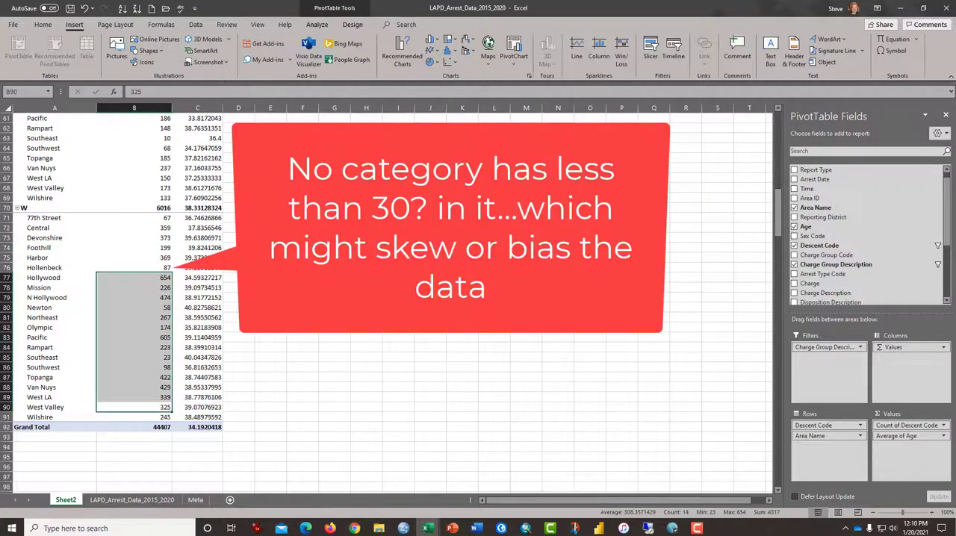
{"action": "scroll", "coordinate": [190, 263], "scroll_direction": "up", "scroll_amount": 20}
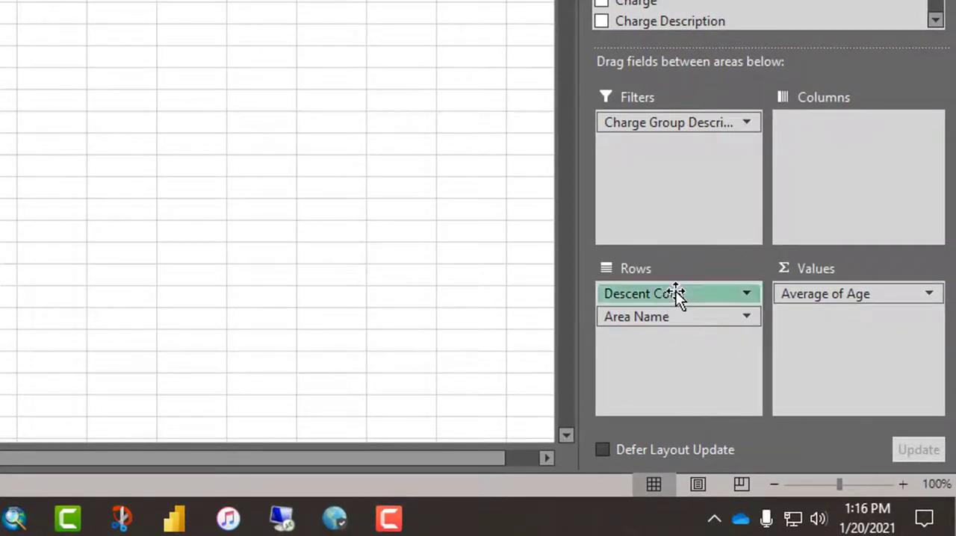
{"action": "left_click_drag", "start_coordinate": [675, 291], "coordinate": [835, 147]}
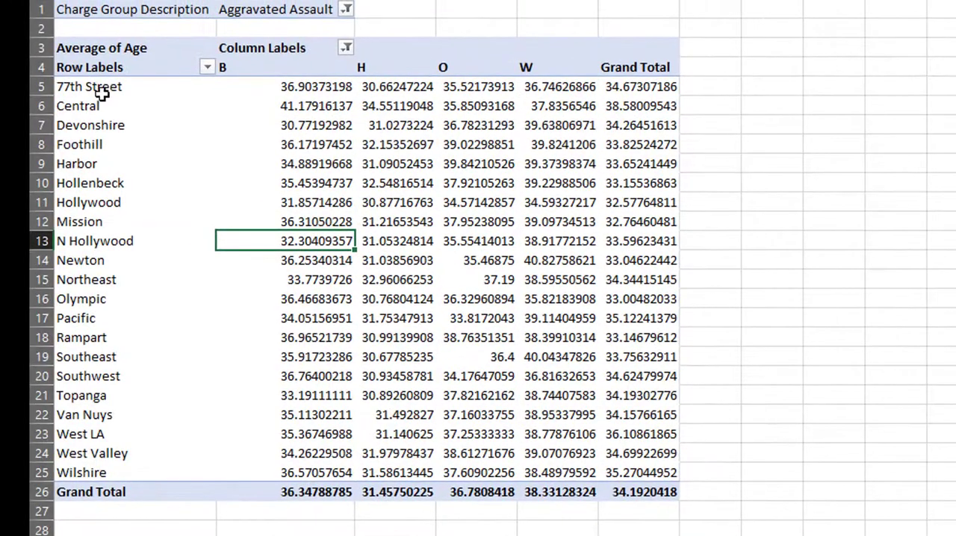
- Copy the PivotTable's area labels and B, H, O and W averages to cell A1 of Sheet4 and autofit column A
{"action": "left_click_drag", "start_coordinate": [99, 67], "coordinate": [585, 493]}
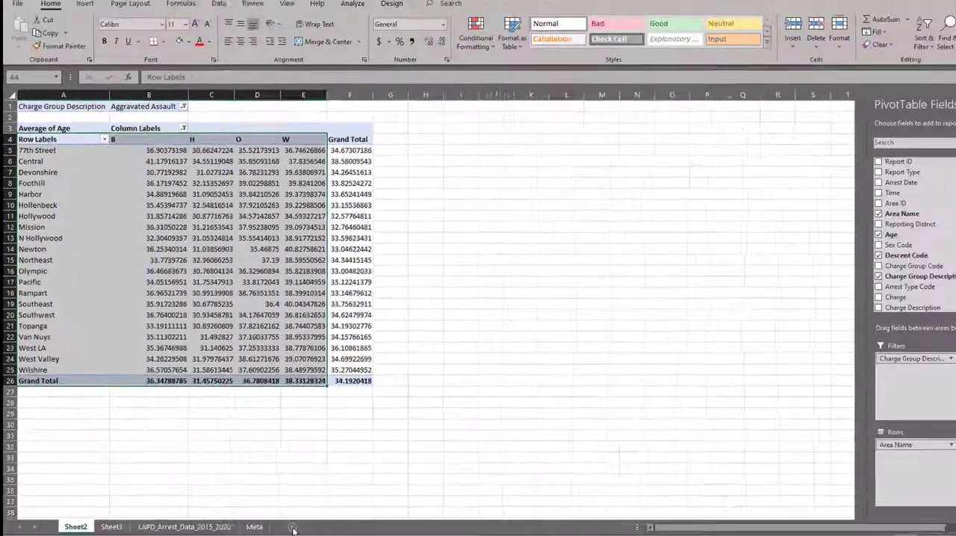
{"action": "left_click", "coordinate": [292, 527]}
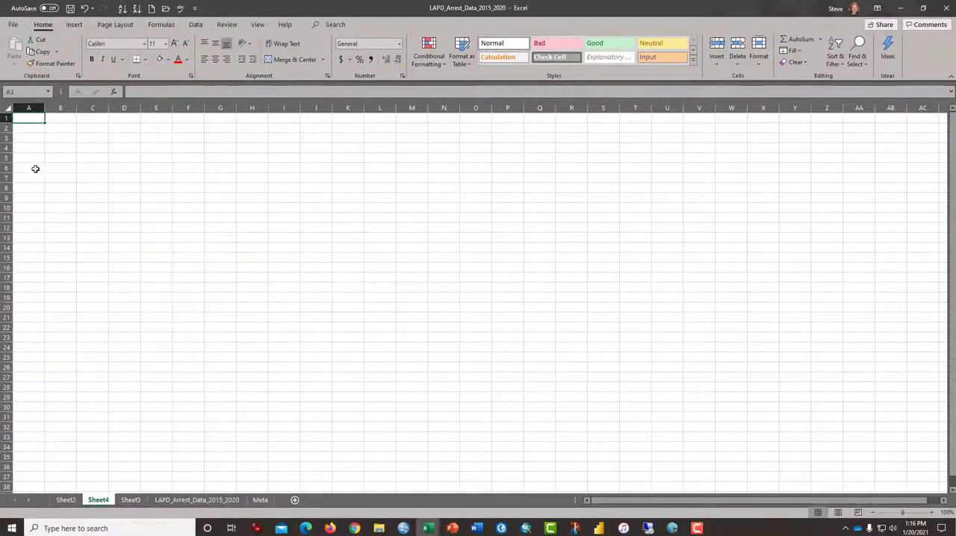
{"action": "right_click", "coordinate": [34, 118]}
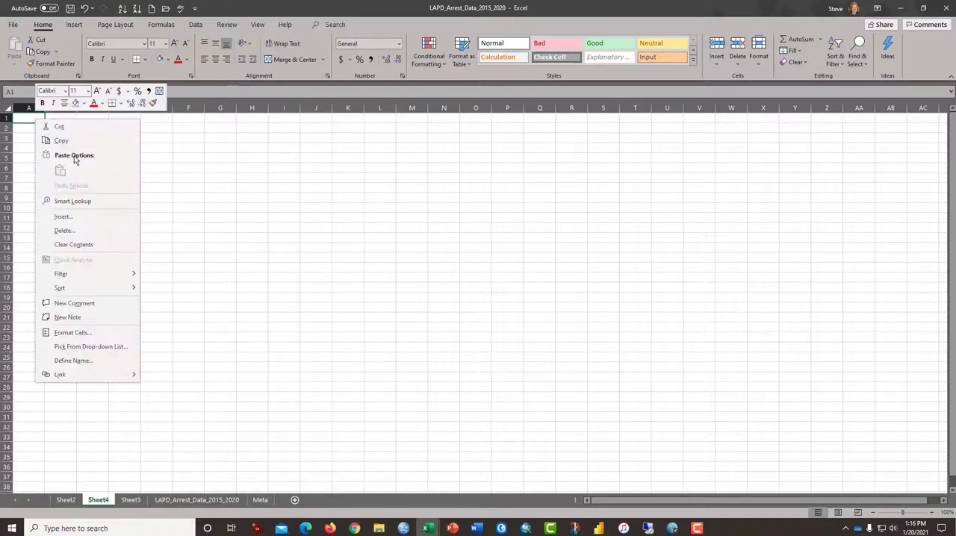
{"action": "left_click", "coordinate": [22, 64]}
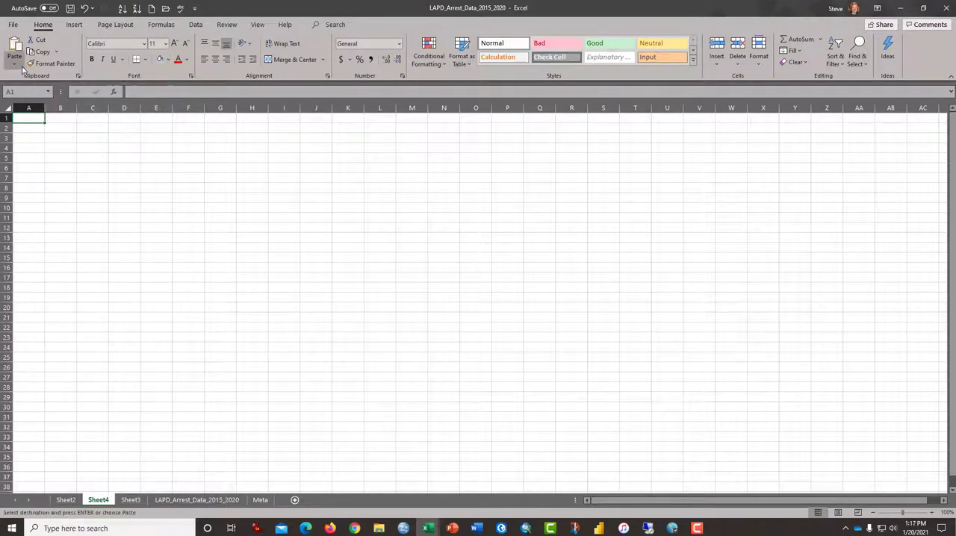
{"action": "left_click", "coordinate": [15, 64]}
{"action": "left_click", "coordinate": [13, 138]}
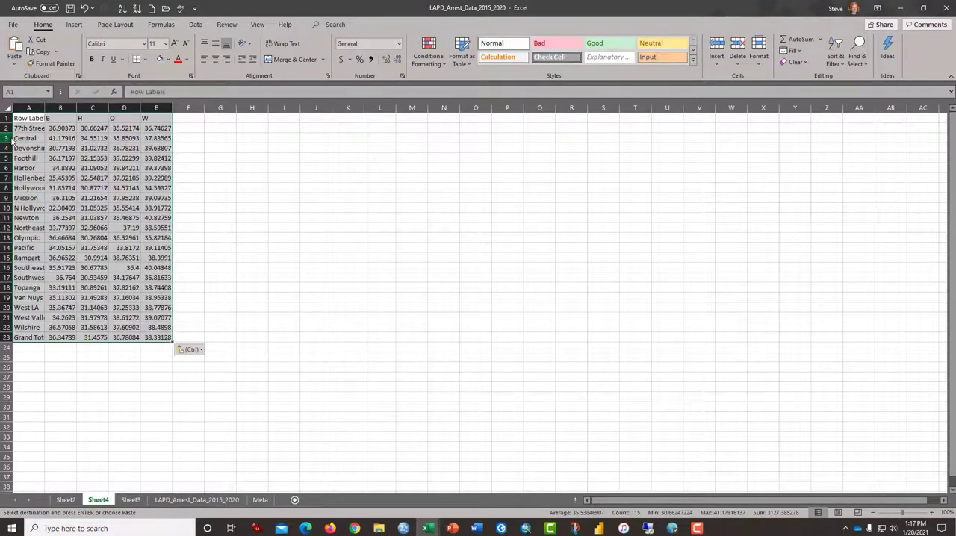
{"action": "double_click", "coordinate": [44, 107]}
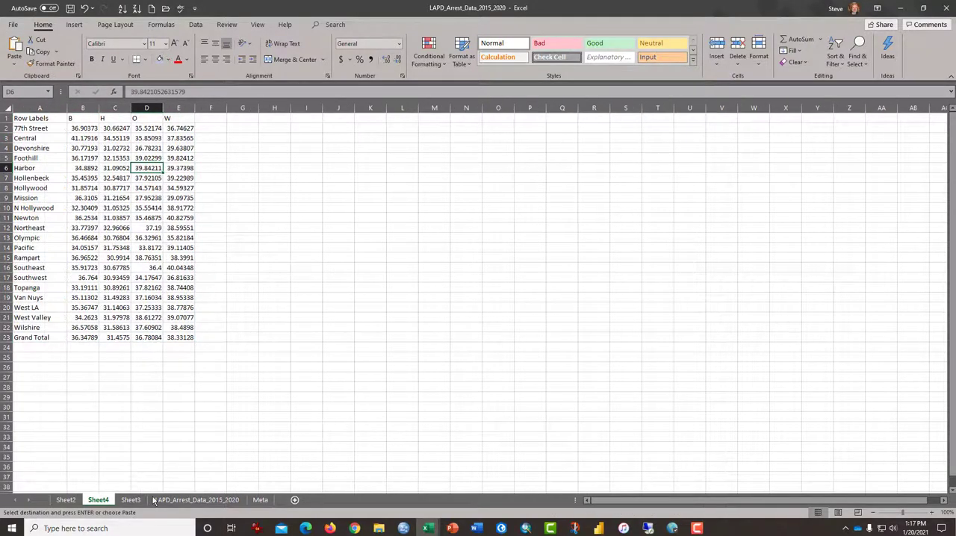
- Remove Descent Code from the columns of the PivotTable on Sheet2
{"action": "left_click", "coordinate": [66, 500]}
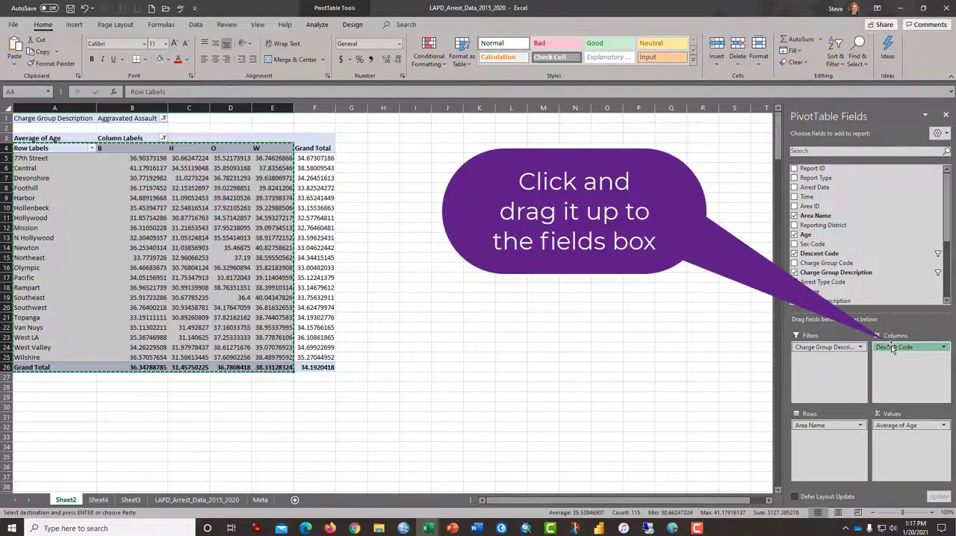
{"action": "left_click_drag", "start_coordinate": [892, 348], "coordinate": [867, 288]}
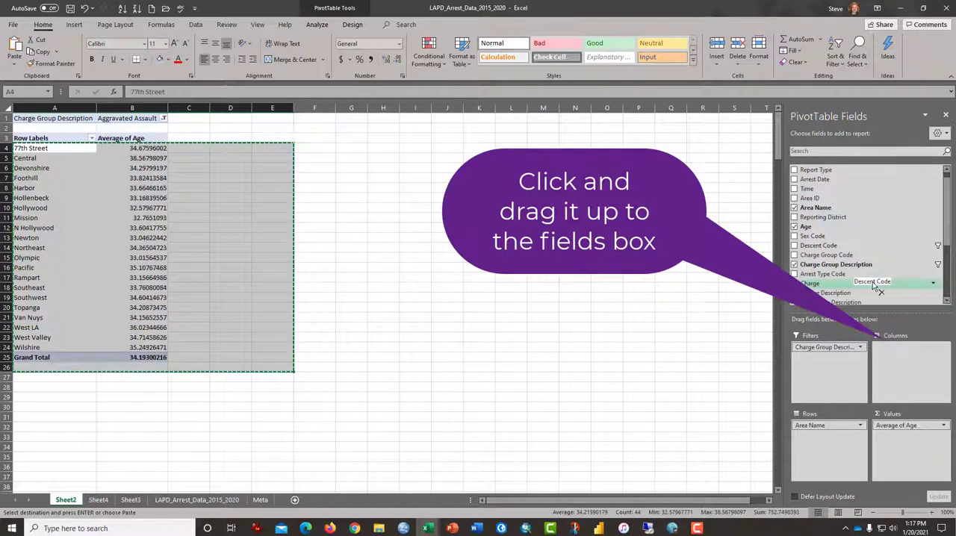
{"action": "left_click", "coordinate": [109, 204]}
- Copy the PivotTable's overall average age per area to Sheet4, starting at cell A25 below the first table
{"action": "left_click_drag", "start_coordinate": [41, 139], "coordinate": [128, 357]}
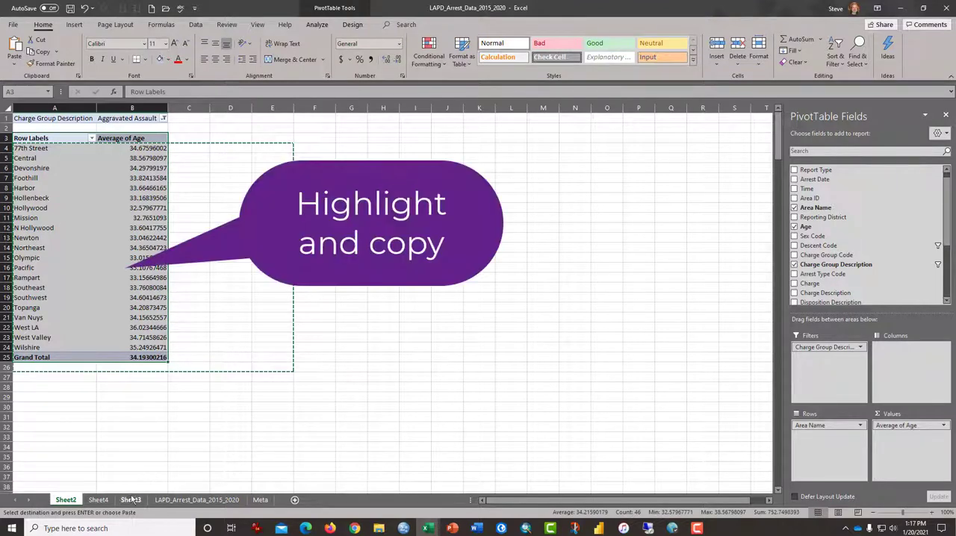
{"action": "left_click", "coordinate": [96, 501]}
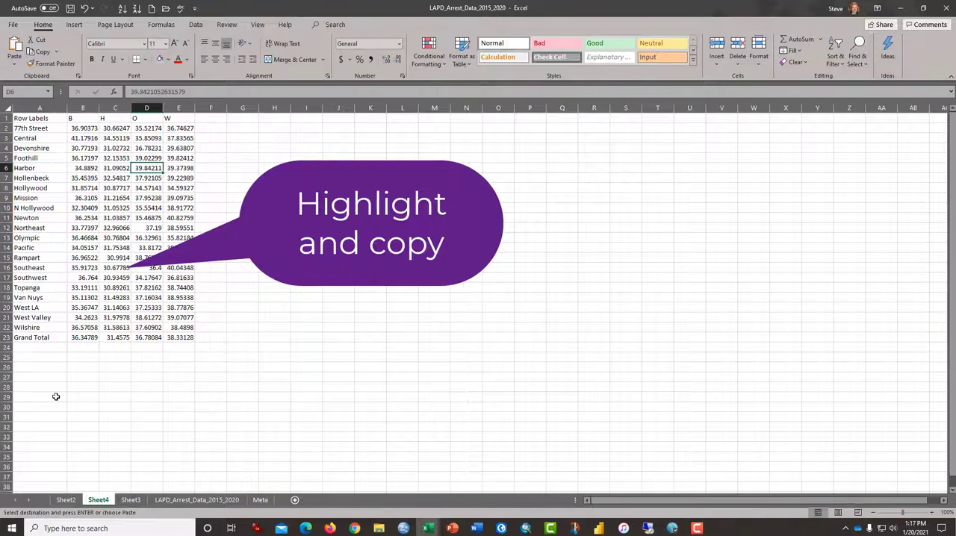
{"action": "left_click", "coordinate": [31, 357]}
{"action": "right_click", "coordinate": [31, 357]}
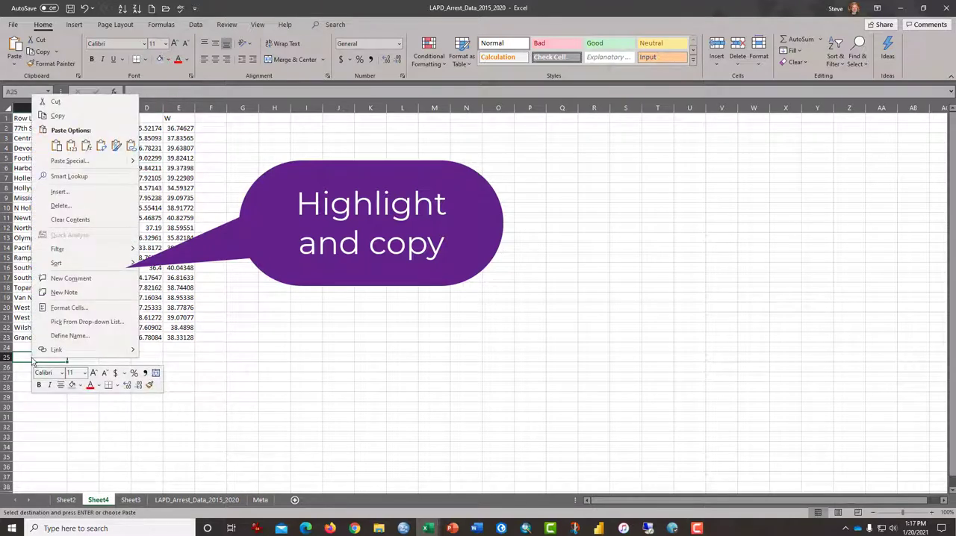
{"action": "left_click", "coordinate": [58, 147]}
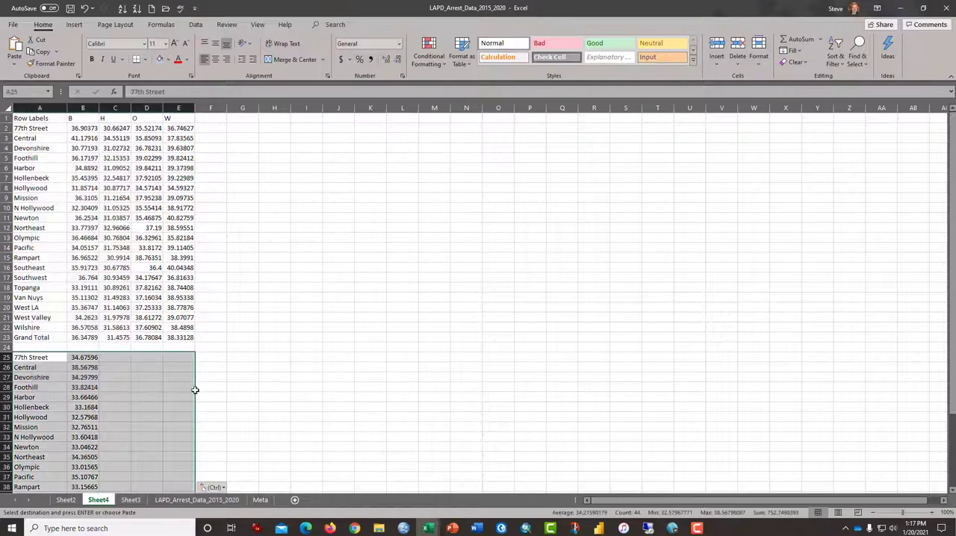
{"action": "left_click", "coordinate": [178, 416]}
{"action": "left_click", "coordinate": [46, 361]}
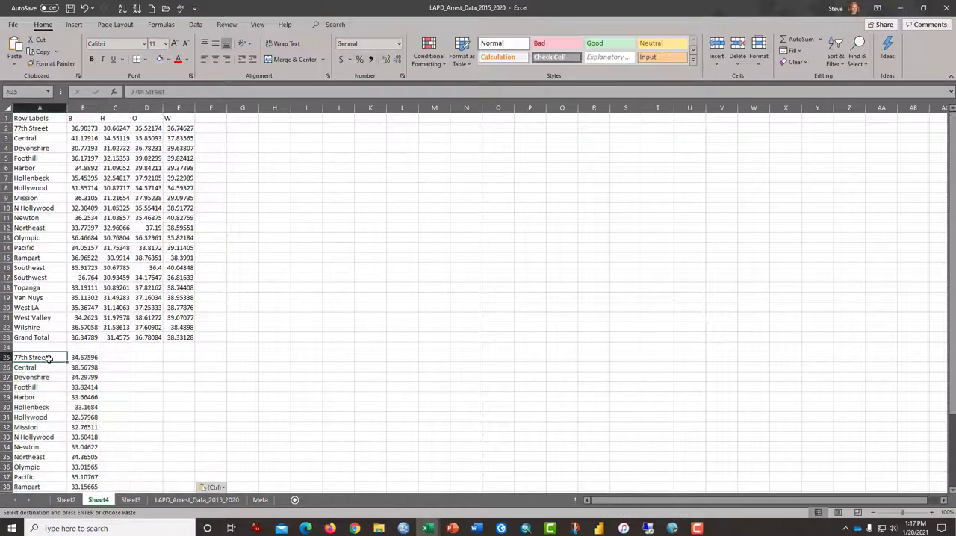
- Insert a blank column before each of the H, O and W columns on Sheet4
{"action": "left_click", "coordinate": [89, 116]}
{"action": "left_click", "coordinate": [119, 118]}
{"action": "left_click", "coordinate": [142, 118]}
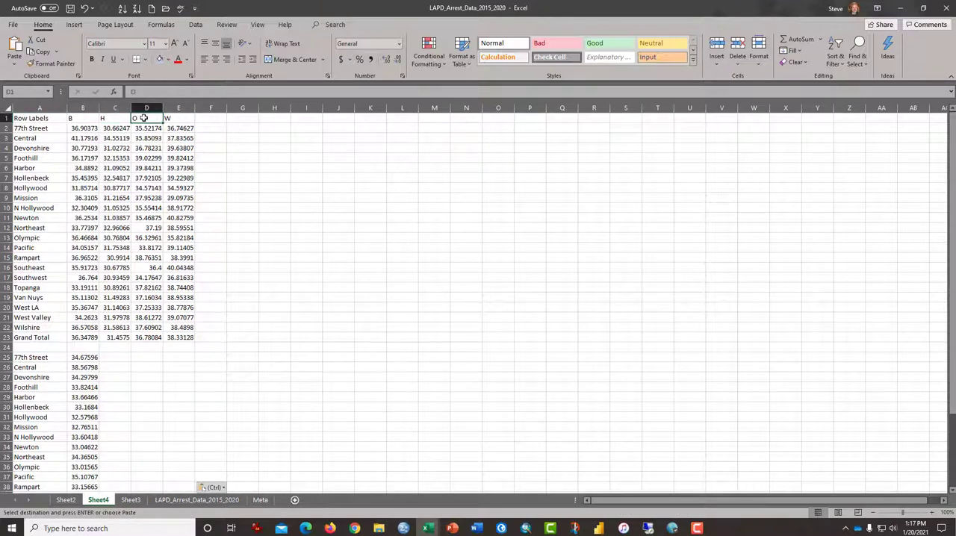
{"action": "left_click", "coordinate": [171, 119]}
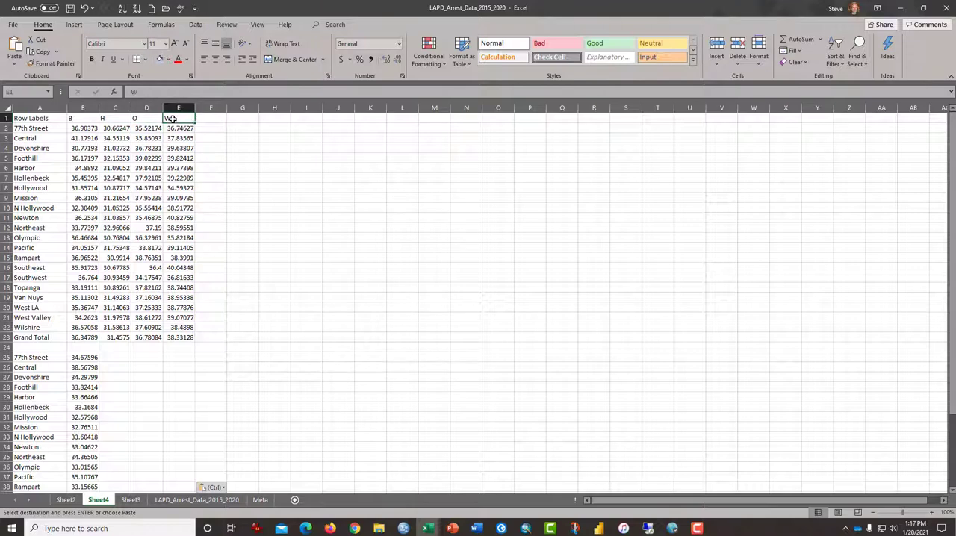
{"action": "left_click", "coordinate": [119, 109]}
{"action": "key", "text": "ctrl+v"}
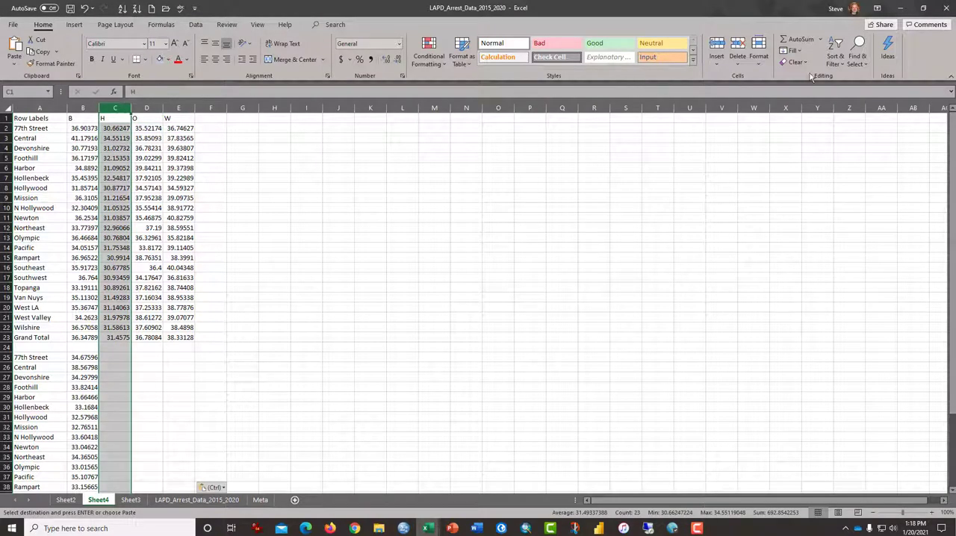
{"action": "left_click", "coordinate": [722, 46]}
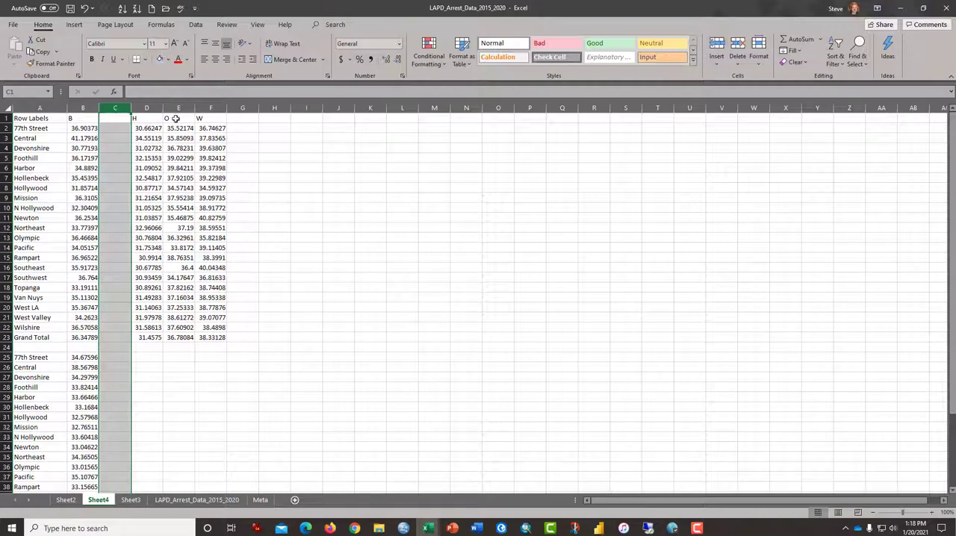
{"action": "left_click", "coordinate": [179, 108]}
{"action": "left_click", "coordinate": [737, 47]}
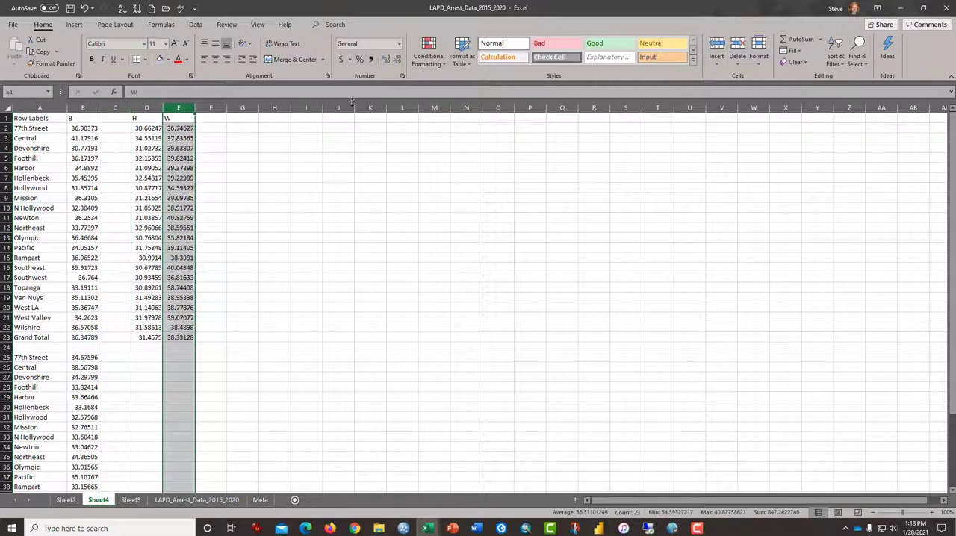
{"action": "key", "text": "ctrl+z"}
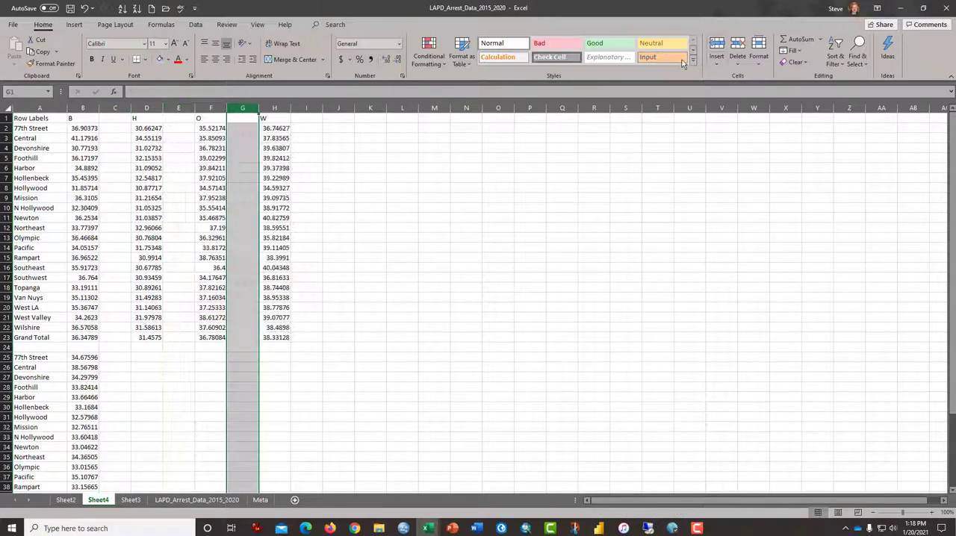
{"action": "left_click", "coordinate": [487, 165]}
- Fill the Black, Hisp, Other and White age values in rows 2 to 22 of Sheet3 with light green
{"action": "left_click_drag", "start_coordinate": [84, 128], "coordinate": [79, 249]}
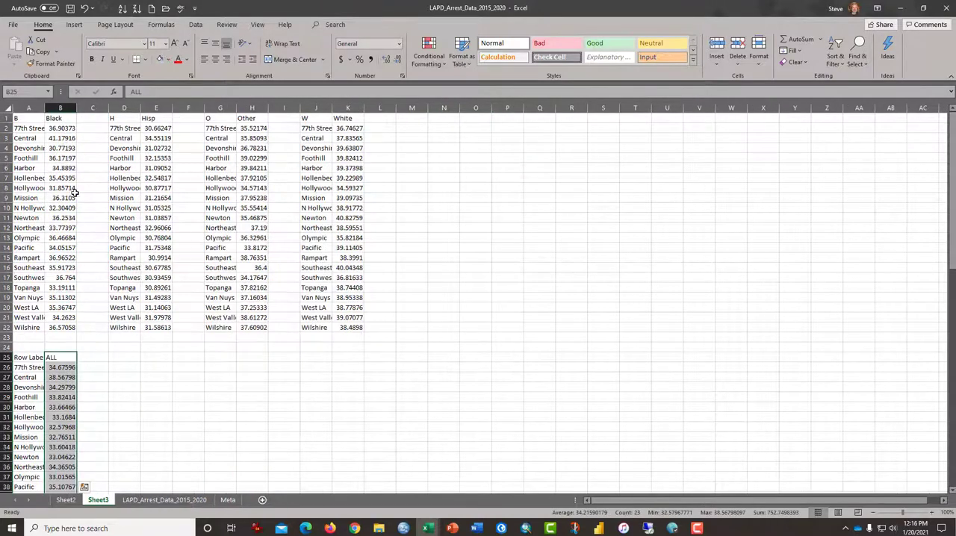
{"action": "left_click_drag", "start_coordinate": [56, 128], "coordinate": [62, 327]}
{"action": "left_click", "coordinate": [159, 59]}
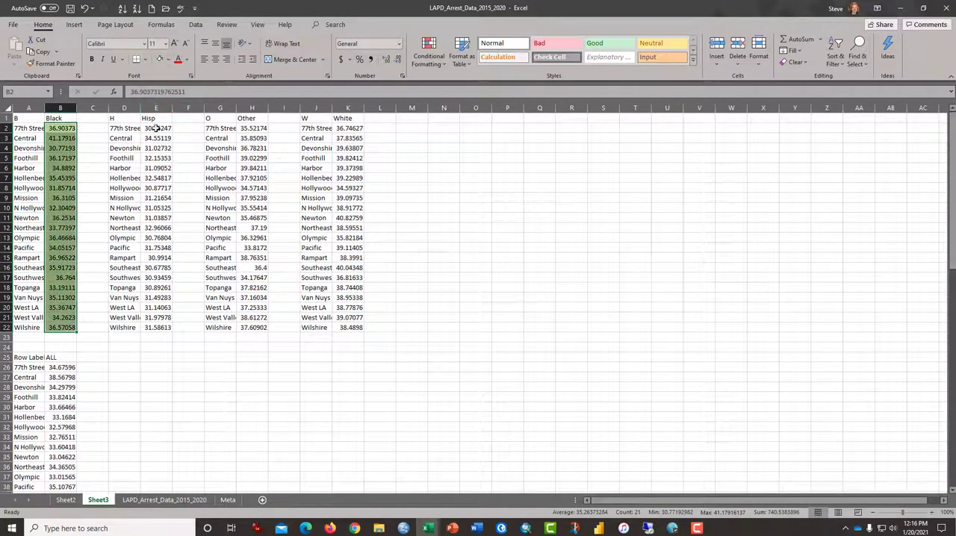
{"action": "left_click_drag", "start_coordinate": [155, 128], "coordinate": [159, 328]}
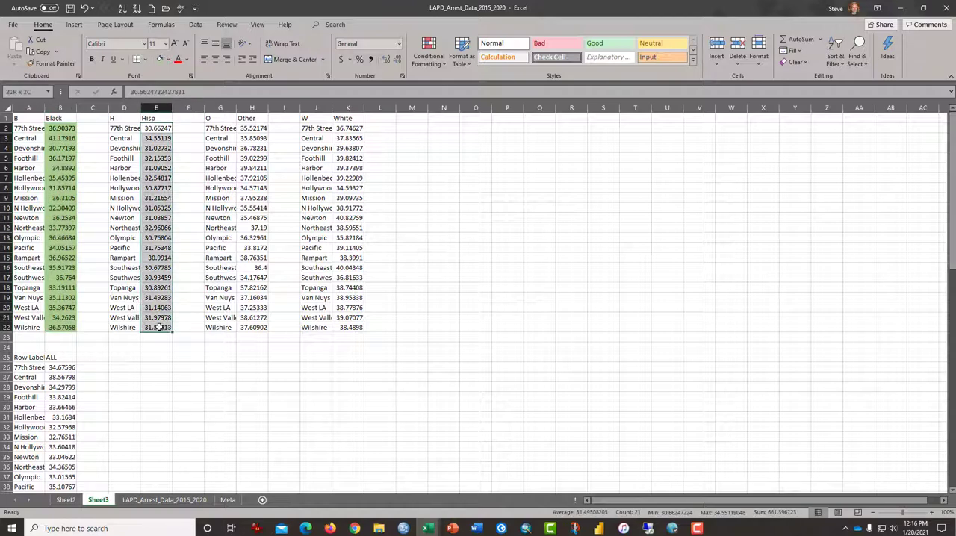
{"action": "left_click", "coordinate": [159, 59]}
{"action": "left_click_drag", "start_coordinate": [252, 129], "coordinate": [255, 328]}
{"action": "left_click", "coordinate": [160, 59]}
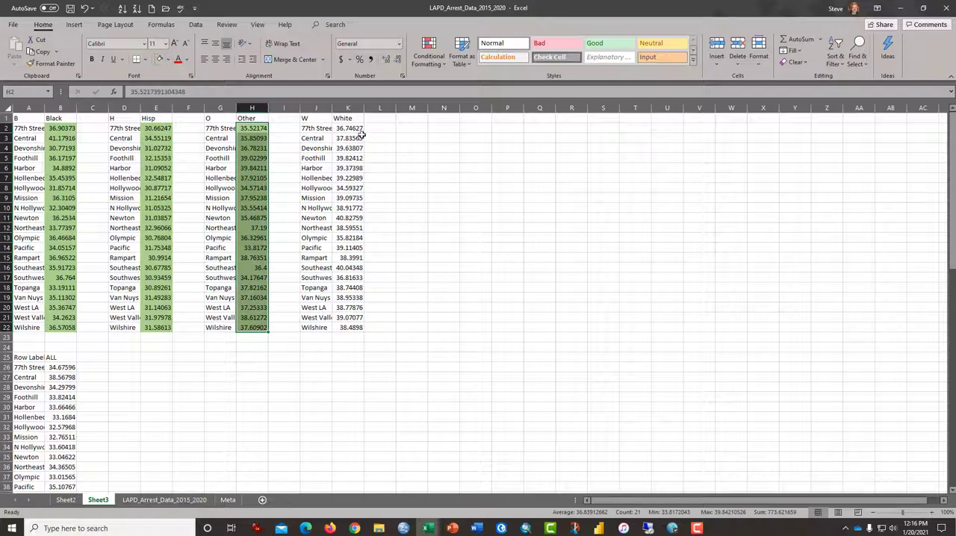
{"action": "left_click_drag", "start_coordinate": [351, 128], "coordinate": [355, 327]}
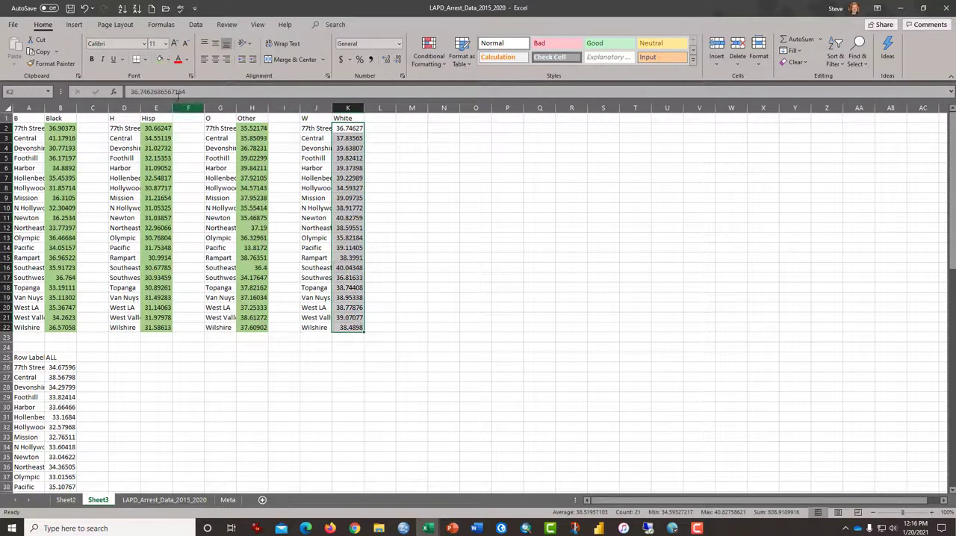
{"action": "left_click", "coordinate": [159, 59]}
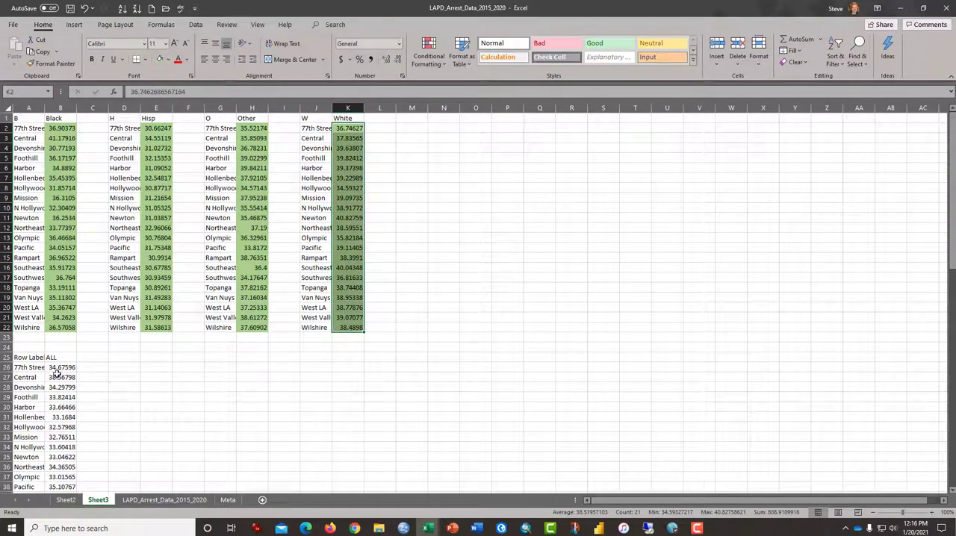
- Fill the ALL column's age values in B26:B47 with light blue
{"action": "left_click_drag", "start_coordinate": [57, 372], "coordinate": [60, 475]}
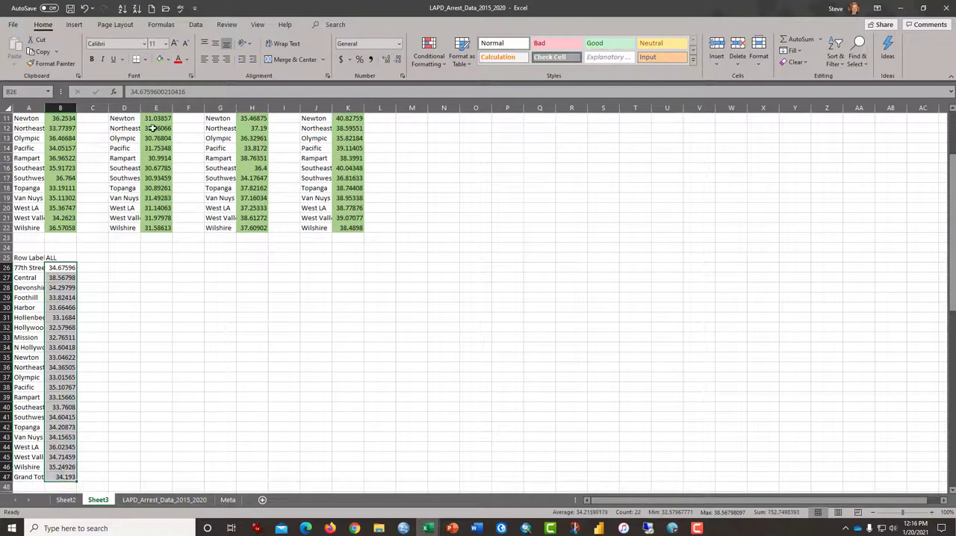
{"action": "left_click", "coordinate": [168, 60]}
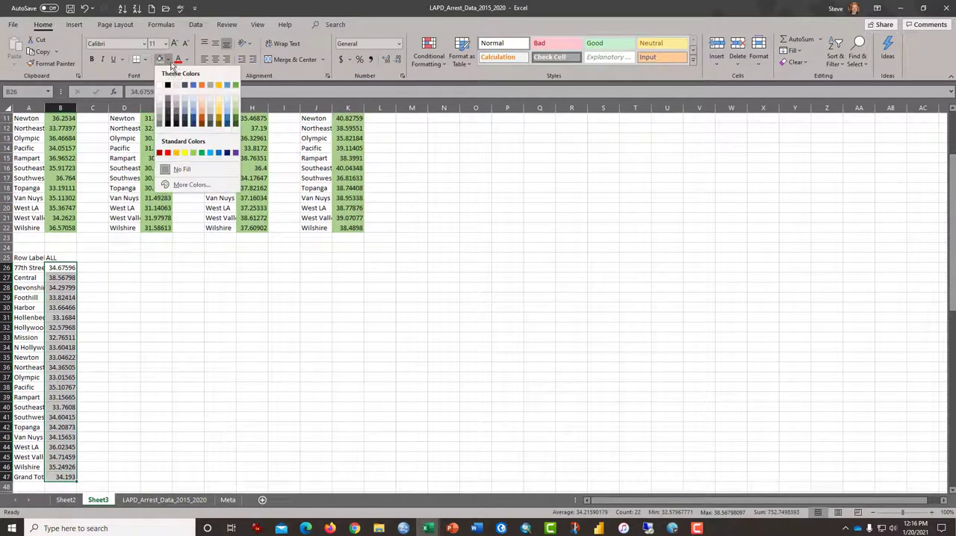
{"action": "left_click", "coordinate": [193, 111]}
{"action": "scroll", "coordinate": [52, 366], "scroll_direction": "up", "scroll_amount": 4}
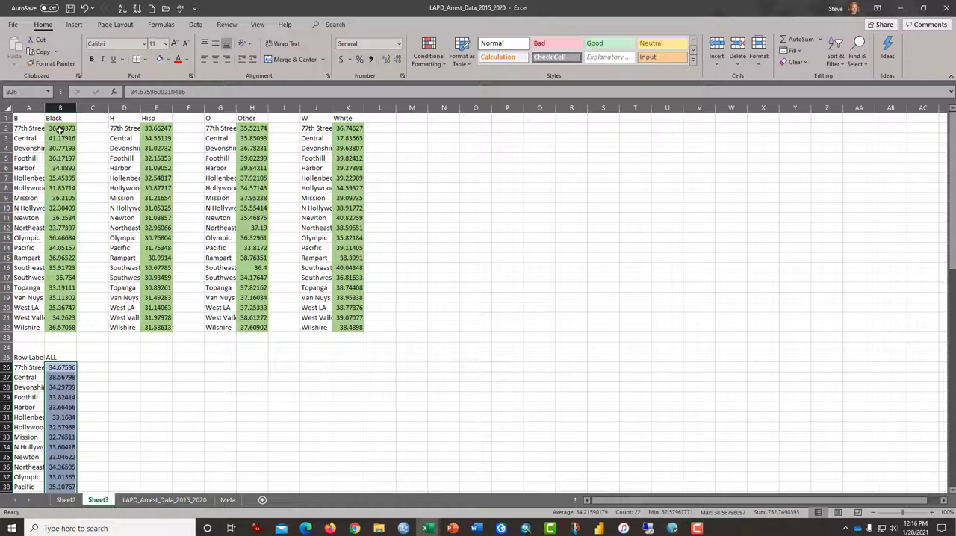
- Select the Black group's ages in B2:B22 and widen column A to fit the area names
{"action": "left_click_drag", "start_coordinate": [54, 128], "coordinate": [61, 323]}
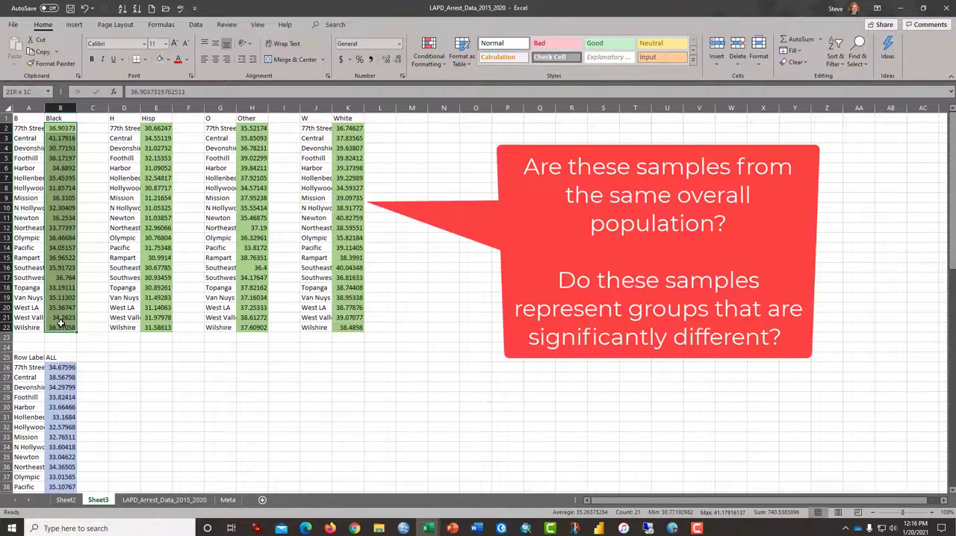
{"action": "left_click_drag", "start_coordinate": [61, 323], "coordinate": [60, 325]}
{"action": "left_click_drag", "start_coordinate": [44, 109], "coordinate": [54, 108]}
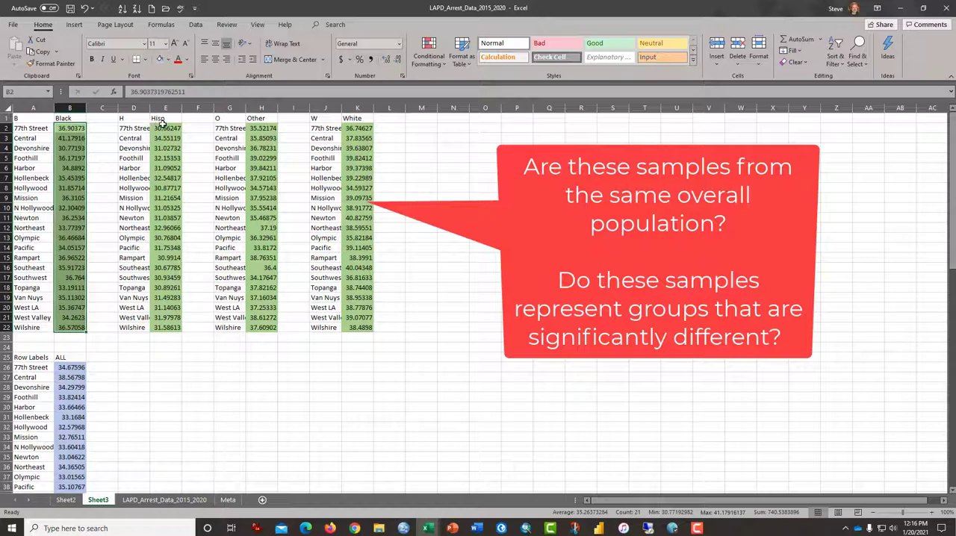
- Examine the age samples to compare: Black against Hisp, Other and White, and Black against the ALL population
{"action": "left_click_drag", "start_coordinate": [166, 127], "coordinate": [179, 327]}
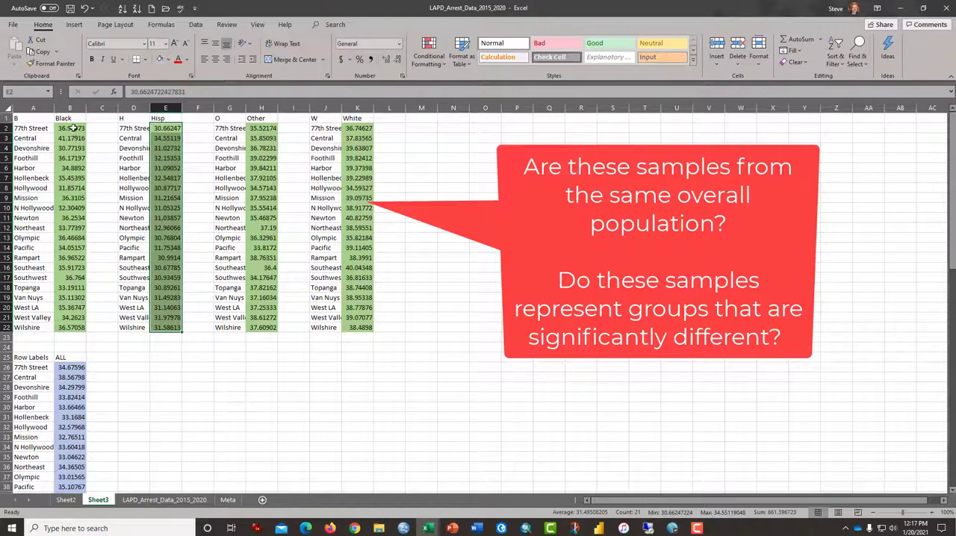
{"action": "left_click_drag", "start_coordinate": [72, 129], "coordinate": [72, 329]}
{"action": "left_click_drag", "start_coordinate": [263, 129], "coordinate": [254, 248]}
{"action": "left_click_drag", "start_coordinate": [75, 128], "coordinate": [75, 258]}
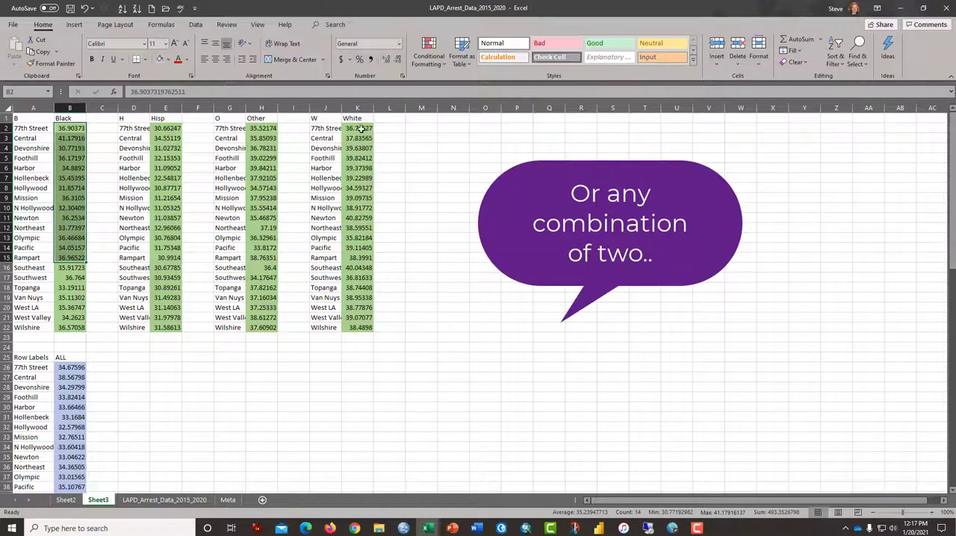
{"action": "left_click_drag", "start_coordinate": [365, 129], "coordinate": [363, 238]}
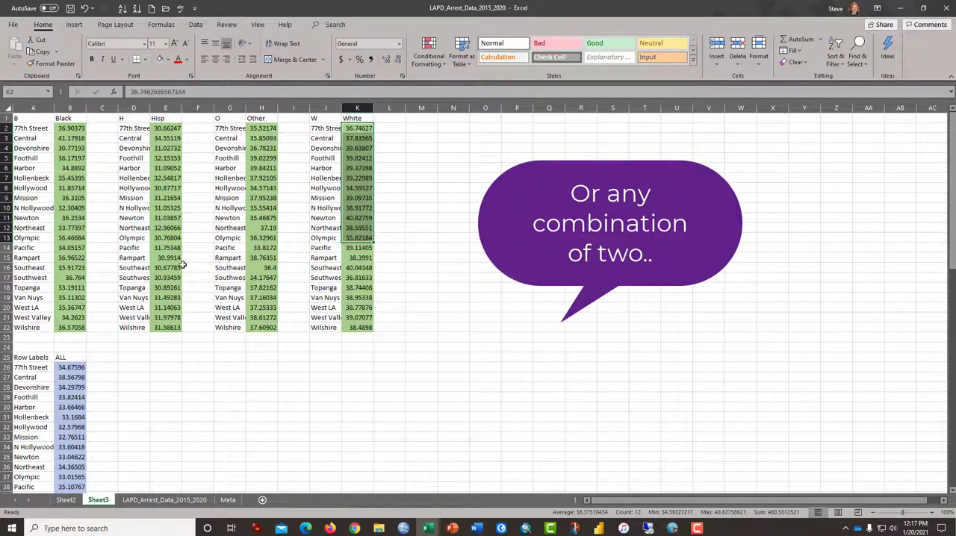
{"action": "left_click_drag", "start_coordinate": [69, 129], "coordinate": [75, 258]}
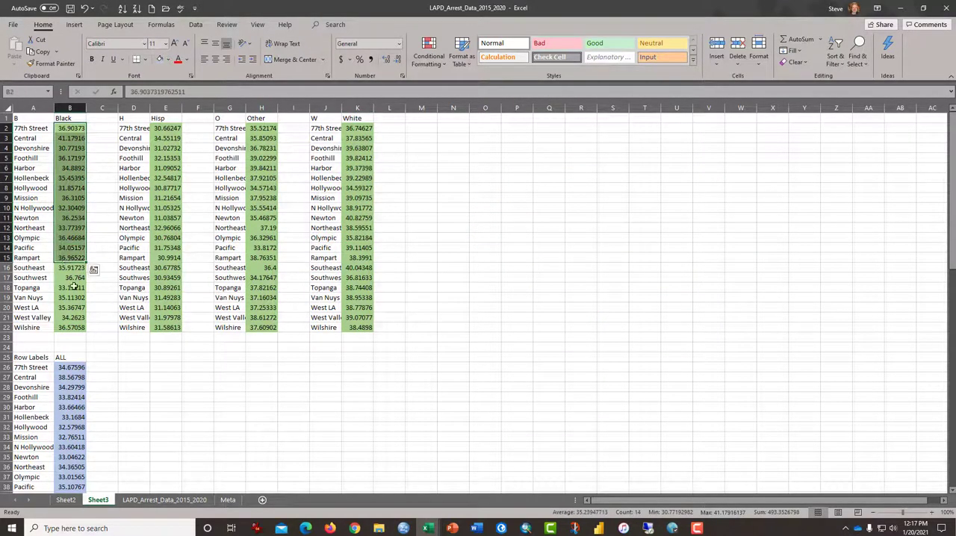
{"action": "left_click_drag", "start_coordinate": [75, 366], "coordinate": [82, 328]}
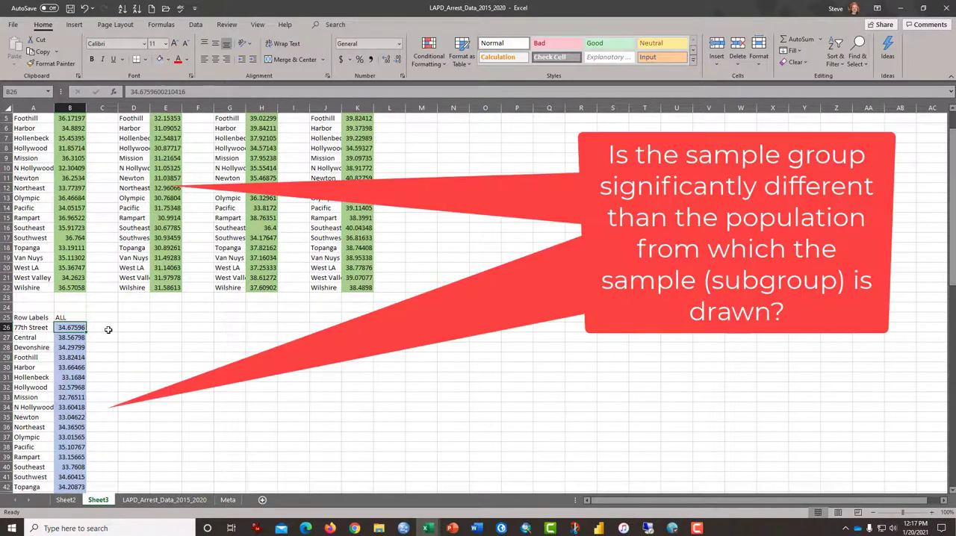
- Start a t-Test: Two-Sample Assuming Unequal Variances from the data analysis tools
{"action": "scroll", "coordinate": [109, 330], "scroll_direction": "up", "scroll_amount": 2}
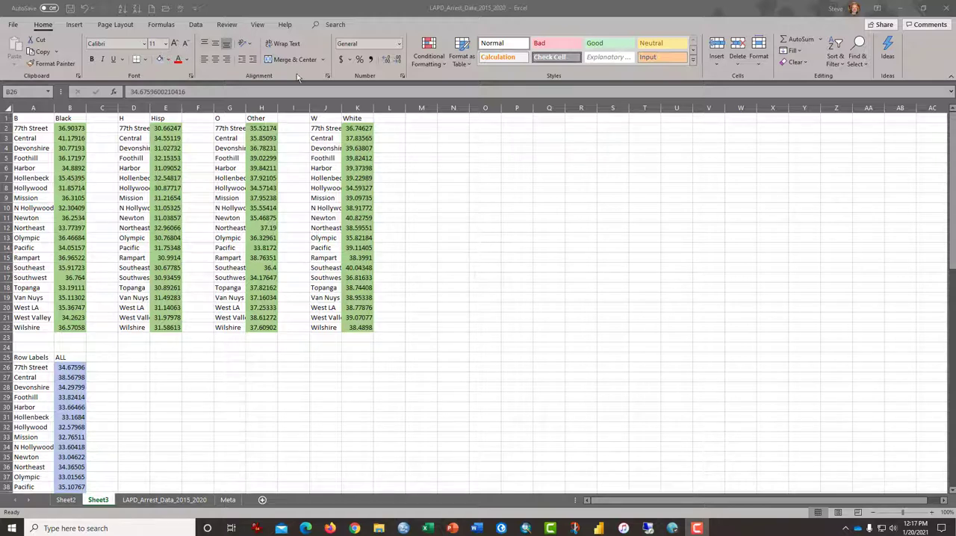
{"action": "left_click", "coordinate": [195, 26]}
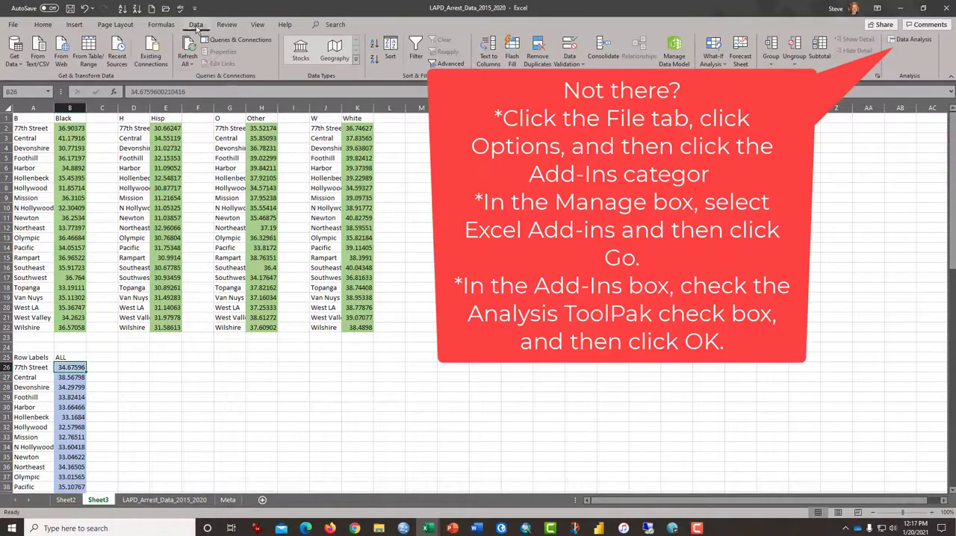
{"action": "left_click", "coordinate": [920, 44]}
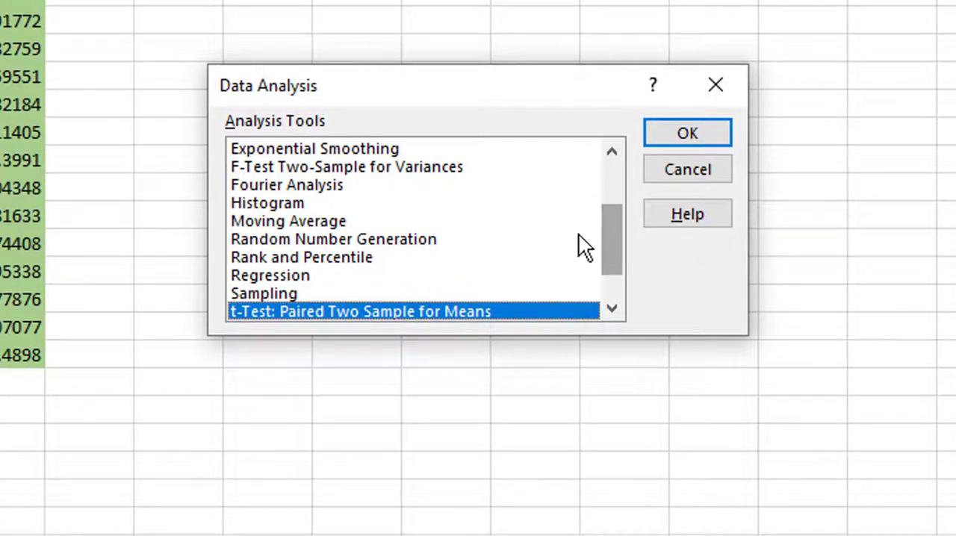
{"action": "scroll", "coordinate": [553, 246], "scroll_direction": "down", "scroll_amount": 1}
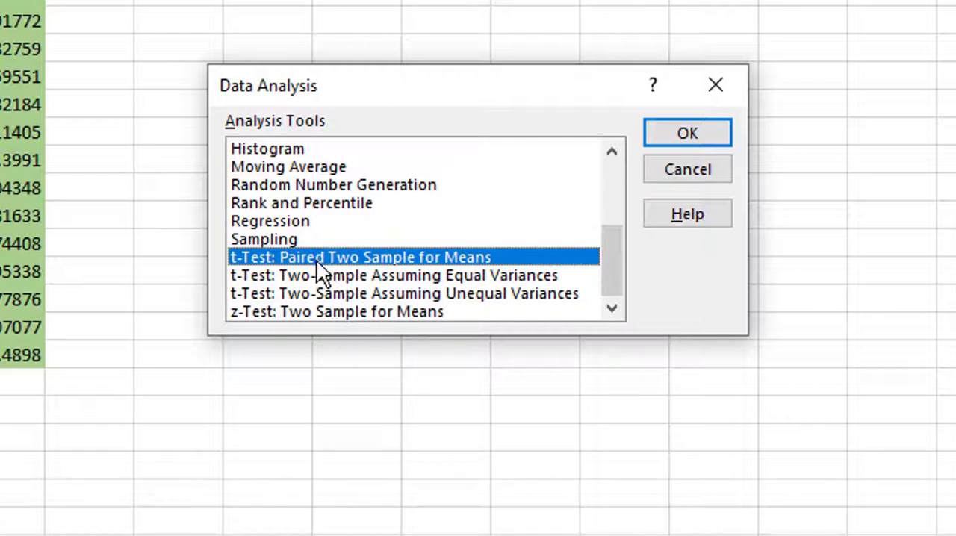
{"action": "left_click", "coordinate": [370, 294]}
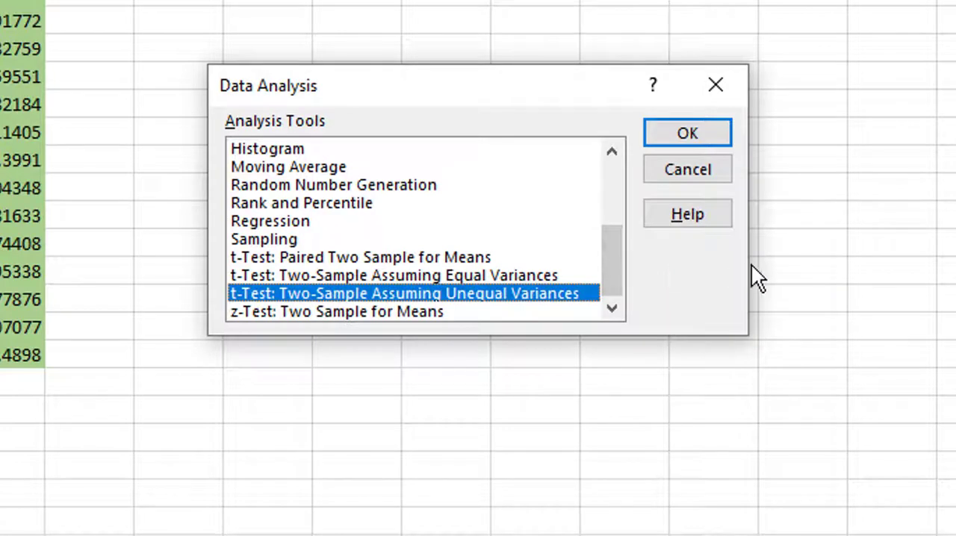
{"action": "left_click", "coordinate": [710, 141]}
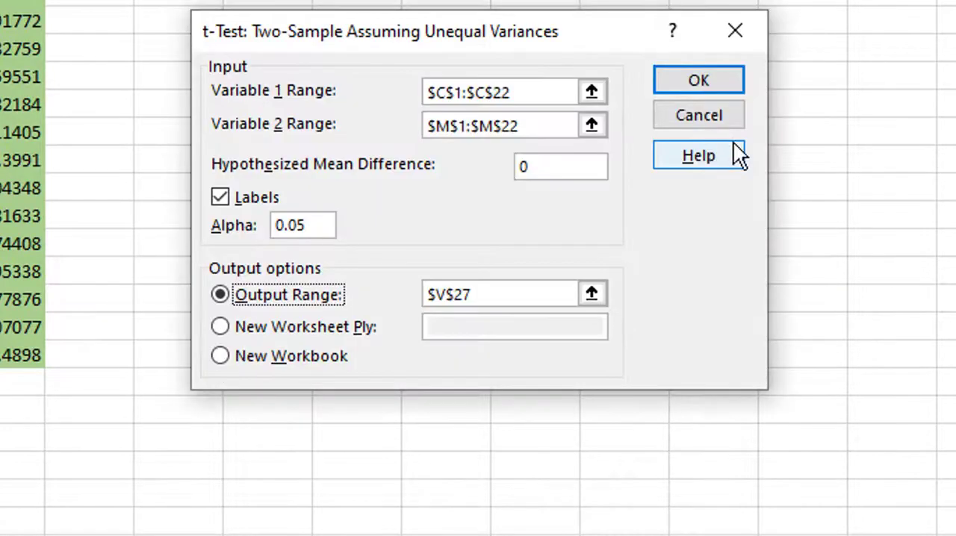
- Replace the remembered input ranges with the Black ages $B$1:$B$22 as variable 1 and the Hisp ages $E$1:$E$22 as variable 2
{"action": "left_click_drag", "start_coordinate": [532, 90], "coordinate": [252, 88]}
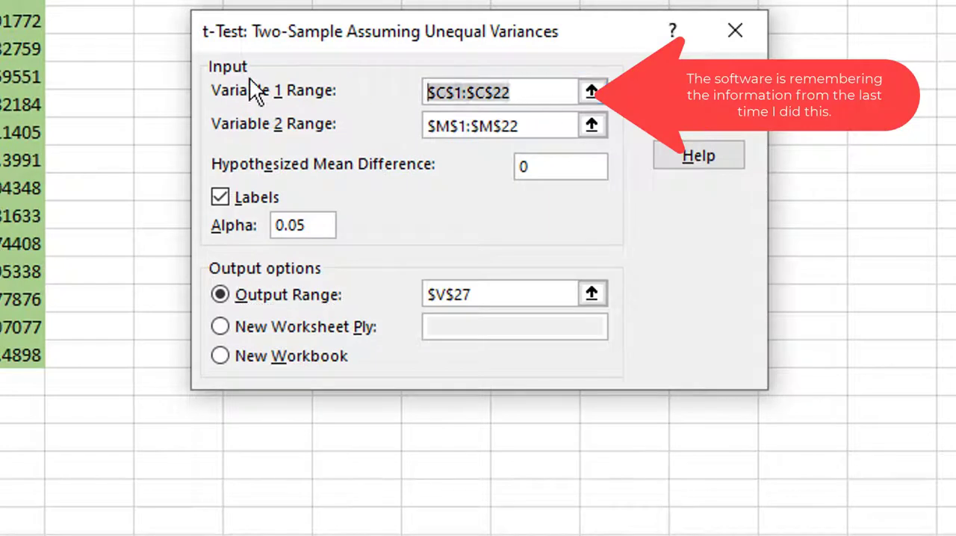
{"action": "key", "text": "BackSpace"}
{"action": "left_click_drag", "start_coordinate": [510, 129], "coordinate": [294, 128]}
{"action": "key", "text": "BackSpace"}
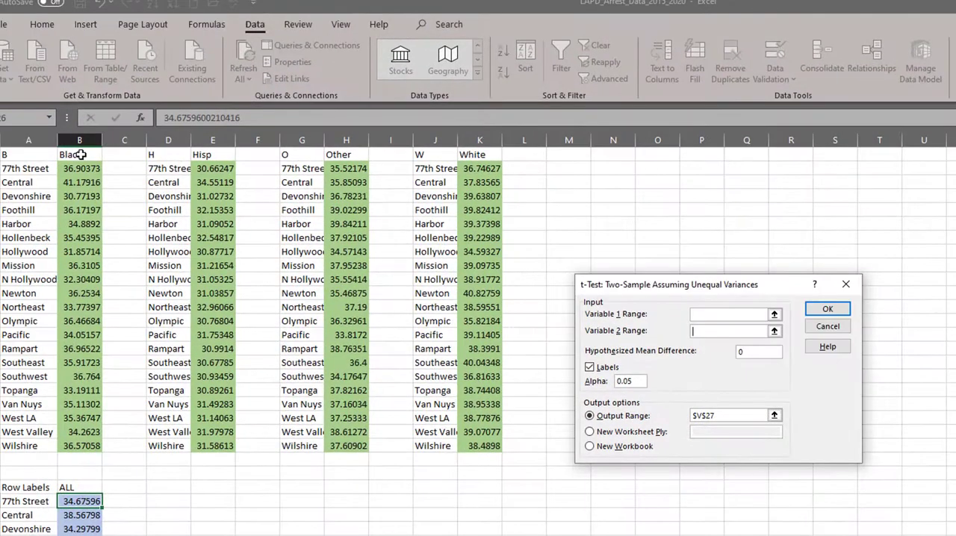
{"action": "left_click", "coordinate": [713, 315]}
{"action": "left_click_drag", "start_coordinate": [79, 147], "coordinate": [78, 443]}
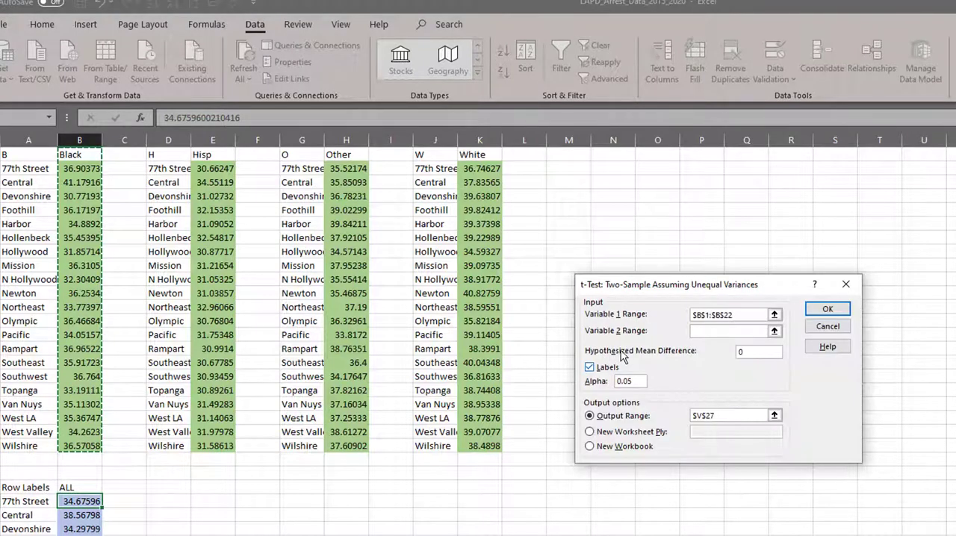
{"action": "left_click", "coordinate": [698, 331]}
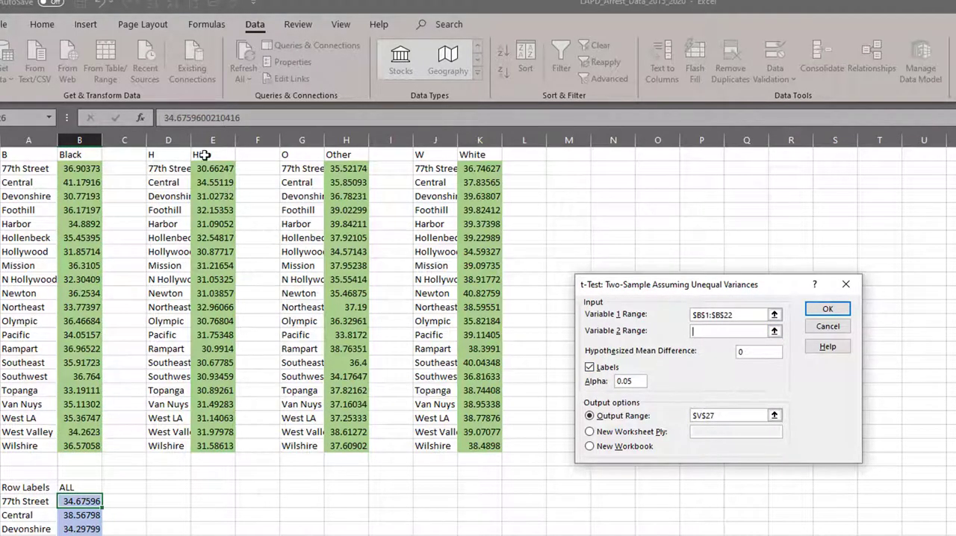
{"action": "left_click_drag", "start_coordinate": [203, 154], "coordinate": [209, 447]}
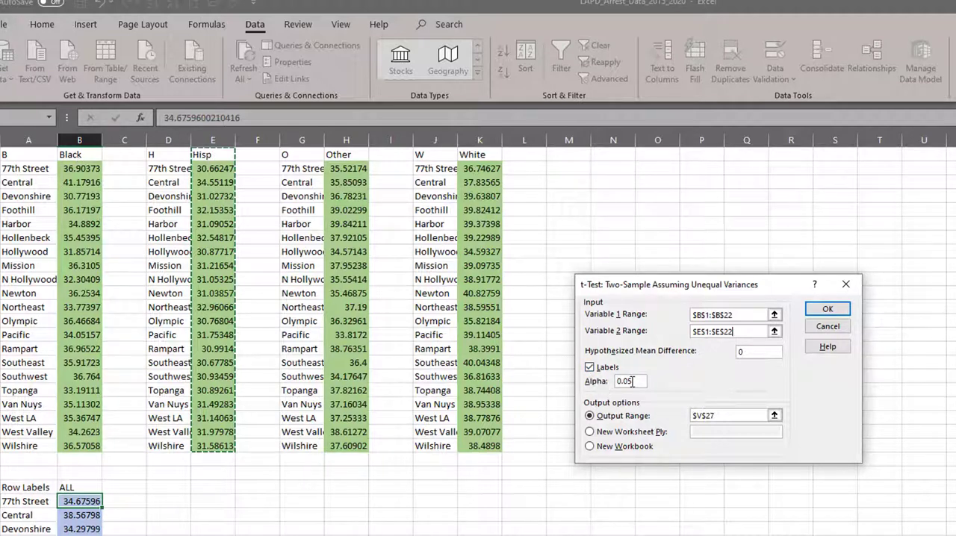
- Keep alpha at 0.05, set the output range to $M$1 and run the t-test
{"action": "left_click_drag", "start_coordinate": [633, 381], "coordinate": [614, 381]}
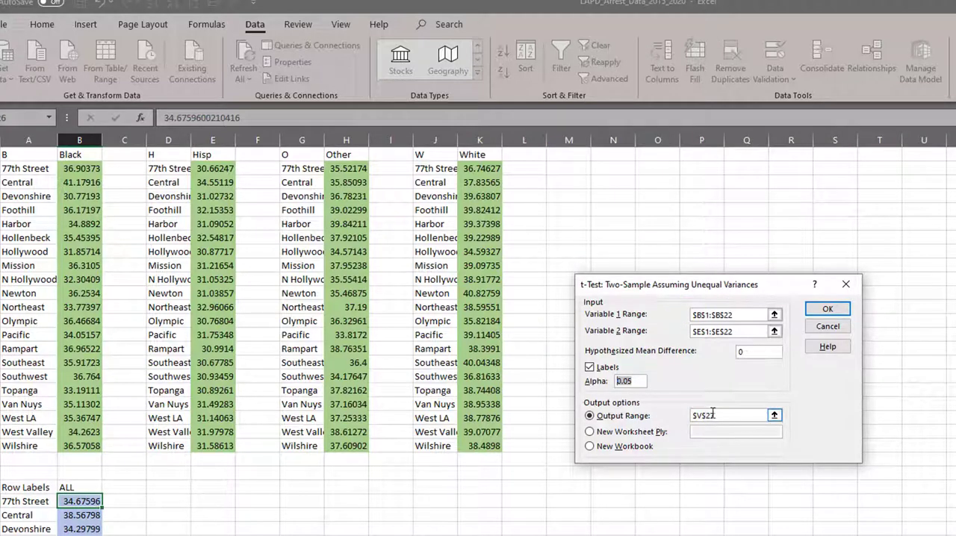
{"action": "left_click_drag", "start_coordinate": [713, 414], "coordinate": [692, 414]}
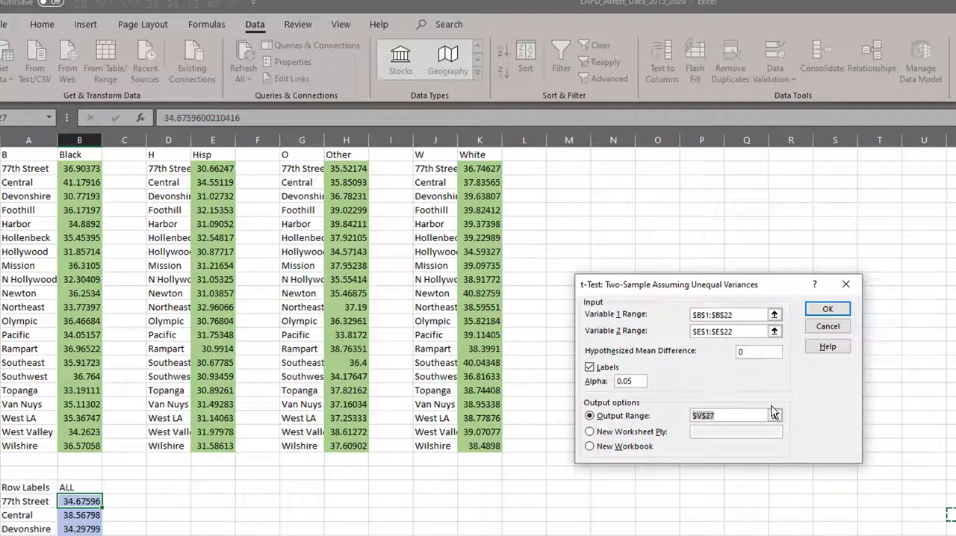
{"action": "key", "text": "BackSpace"}
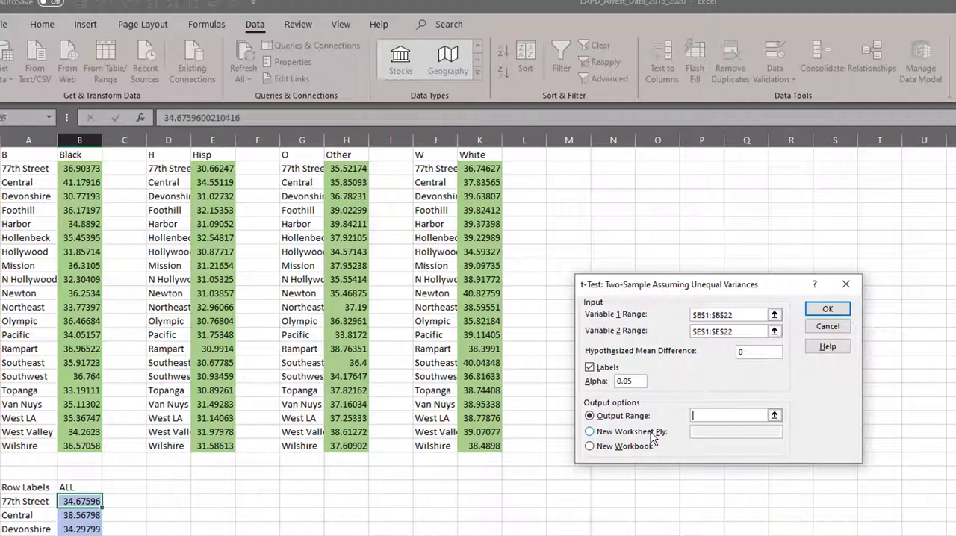
{"action": "left_click", "coordinate": [580, 154]}
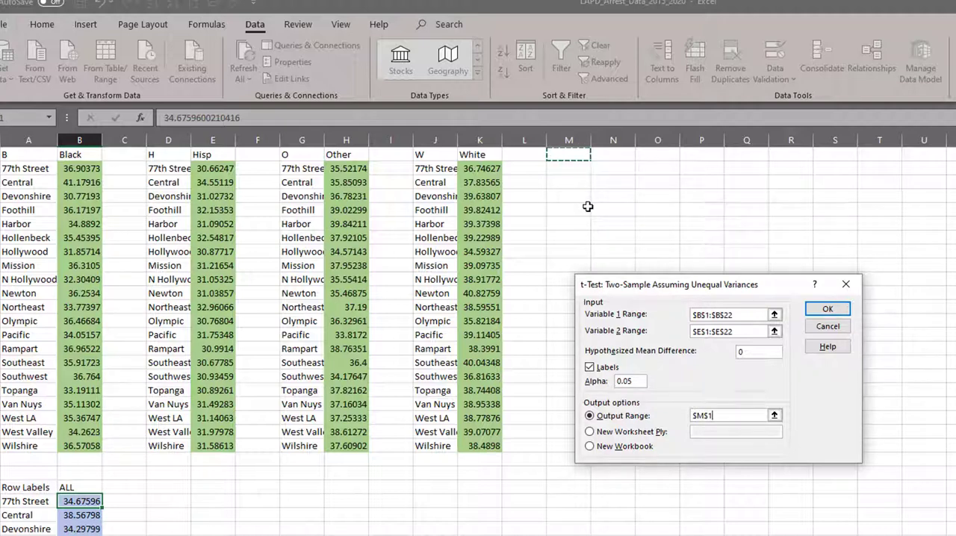
{"action": "left_click", "coordinate": [821, 310]}
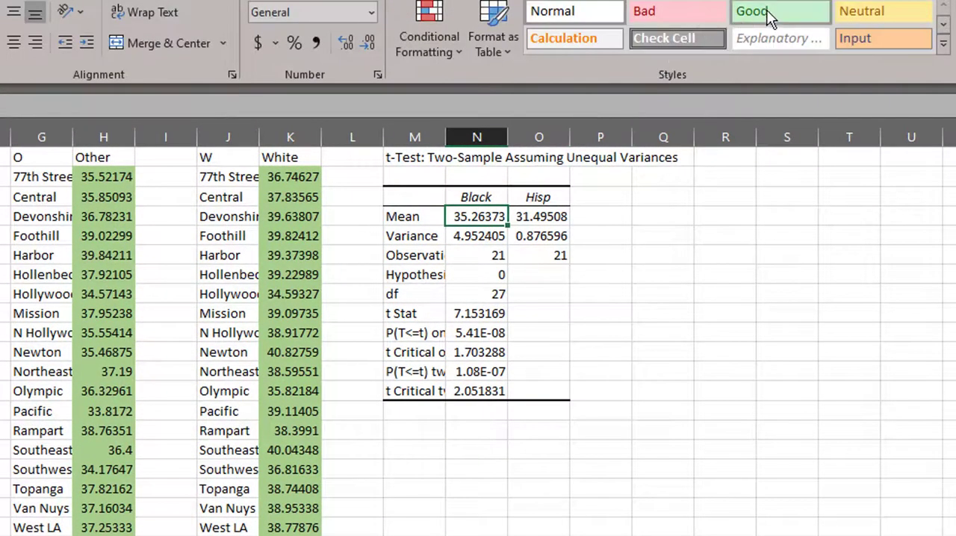
- Apply the Good cell style to the Black and Hisp means in the t-test output
{"action": "left_click", "coordinate": [770, 16]}
{"action": "left_click", "coordinate": [538, 217]}
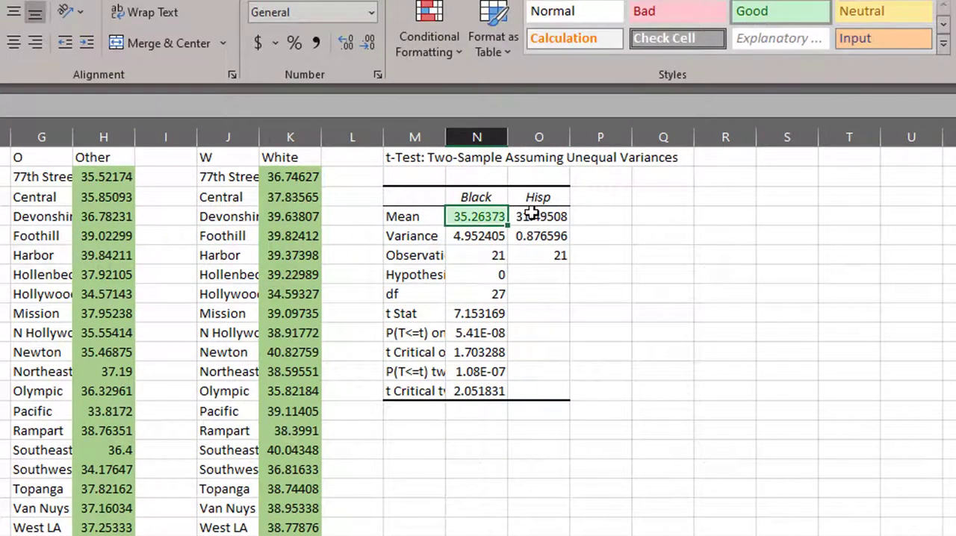
{"action": "left_click", "coordinate": [753, 23]}
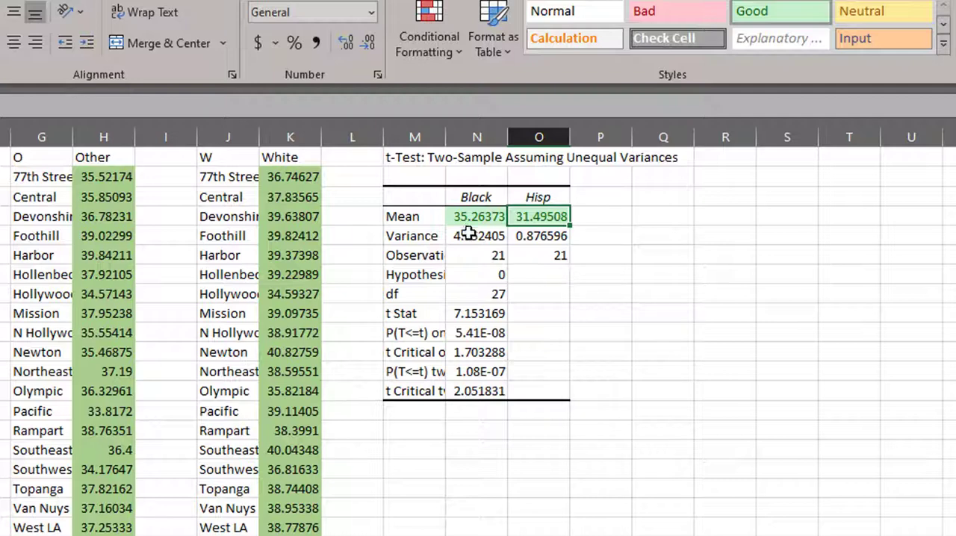
- Review the variances, hypothesized mean difference and means, and apply the Bad cell style to the t Stat label and value
{"action": "left_click_drag", "start_coordinate": [467, 233], "coordinate": [551, 234]}
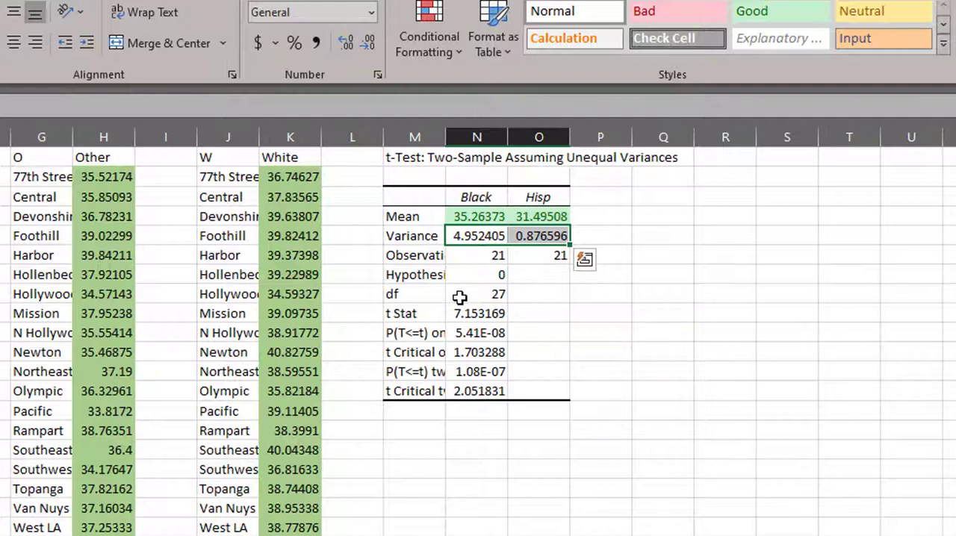
{"action": "left_click", "coordinate": [407, 274]}
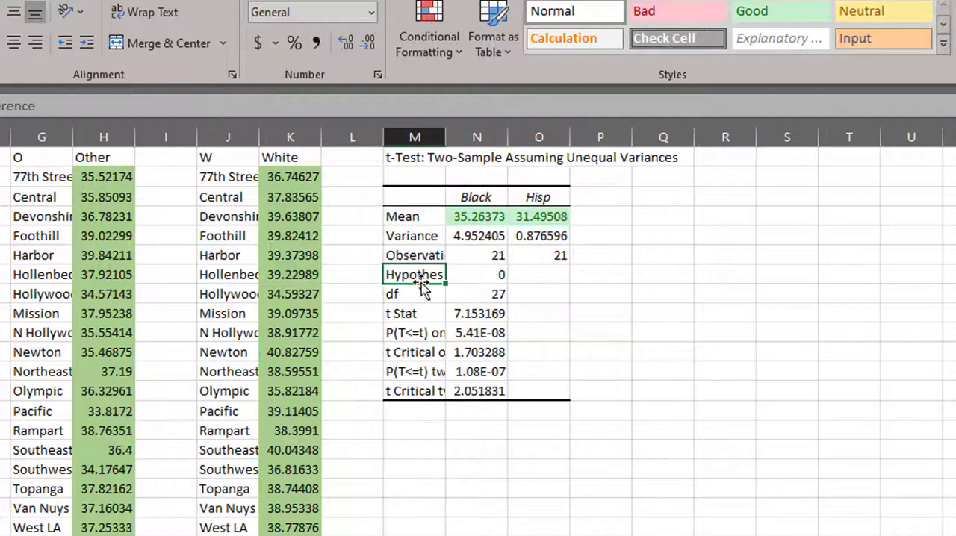
{"action": "left_click", "coordinate": [487, 276]}
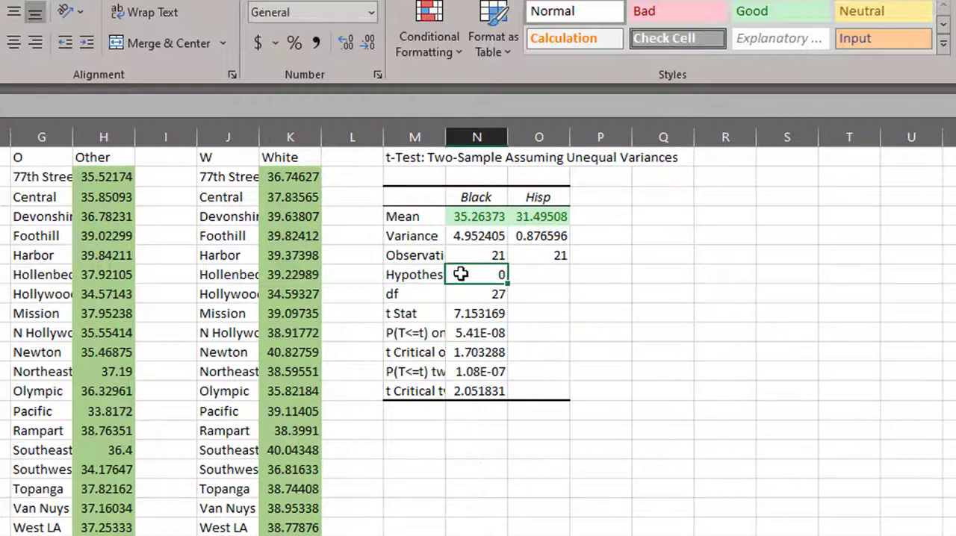
{"action": "left_click", "coordinate": [493, 217]}
{"action": "left_click_drag", "start_coordinate": [507, 217], "coordinate": [529, 217]}
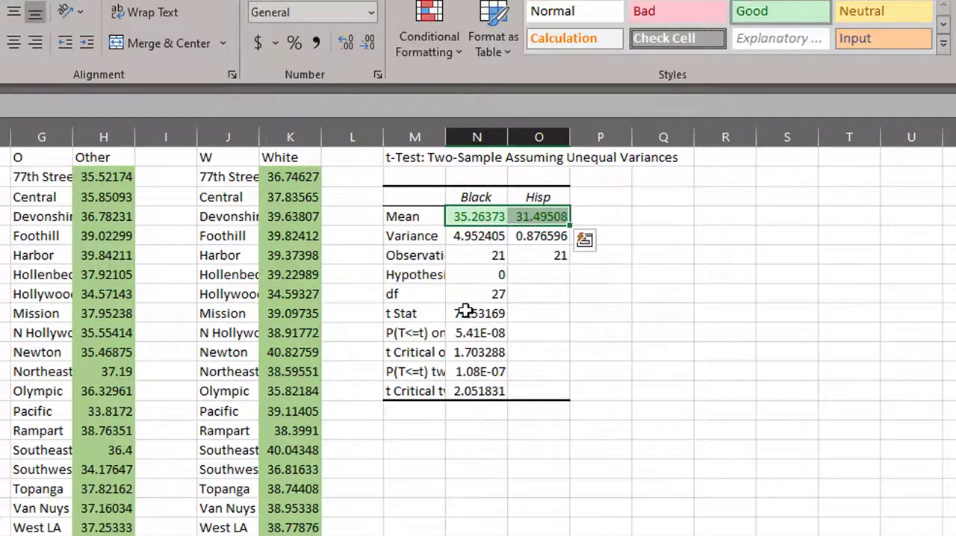
{"action": "left_click_drag", "start_coordinate": [468, 311], "coordinate": [413, 313]}
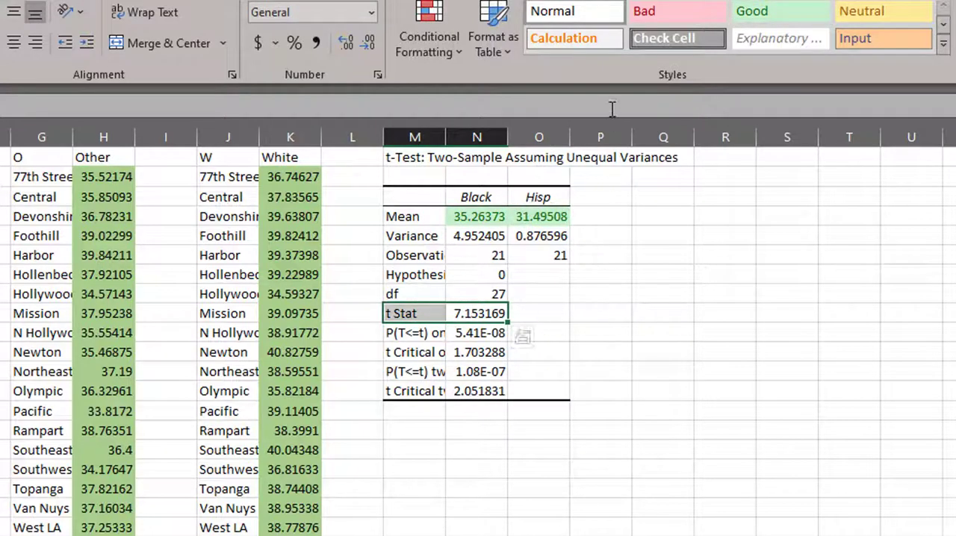
{"action": "left_click", "coordinate": [659, 16]}
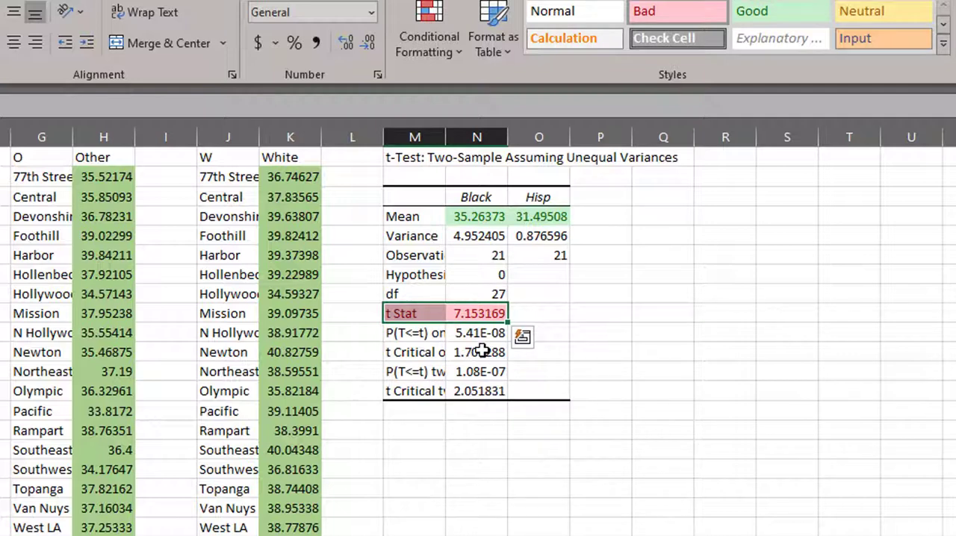
- Widen column M to fit the output labels and check the one-tail and two-tail critical t values
{"action": "left_click_drag", "start_coordinate": [482, 351], "coordinate": [425, 357]}
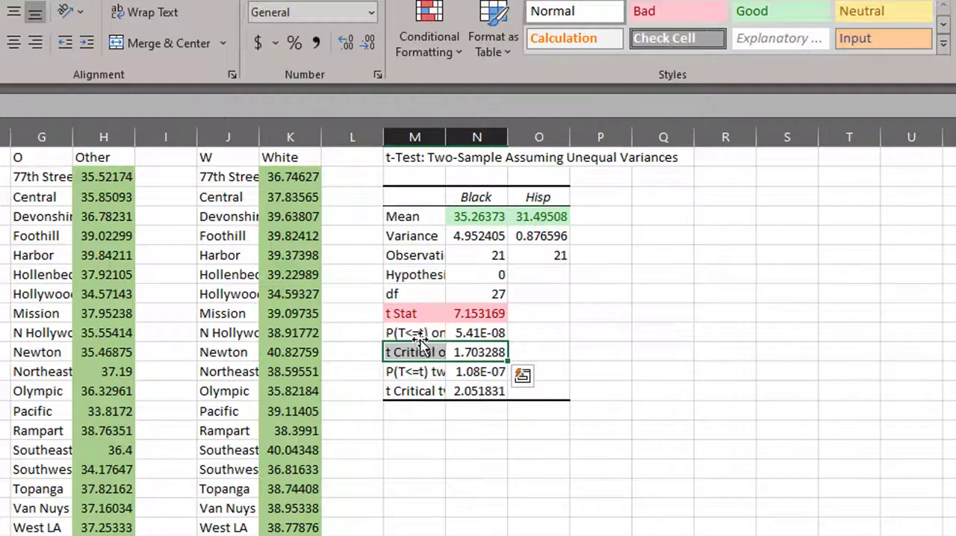
{"action": "left_click_drag", "start_coordinate": [445, 136], "coordinate": [508, 137]}
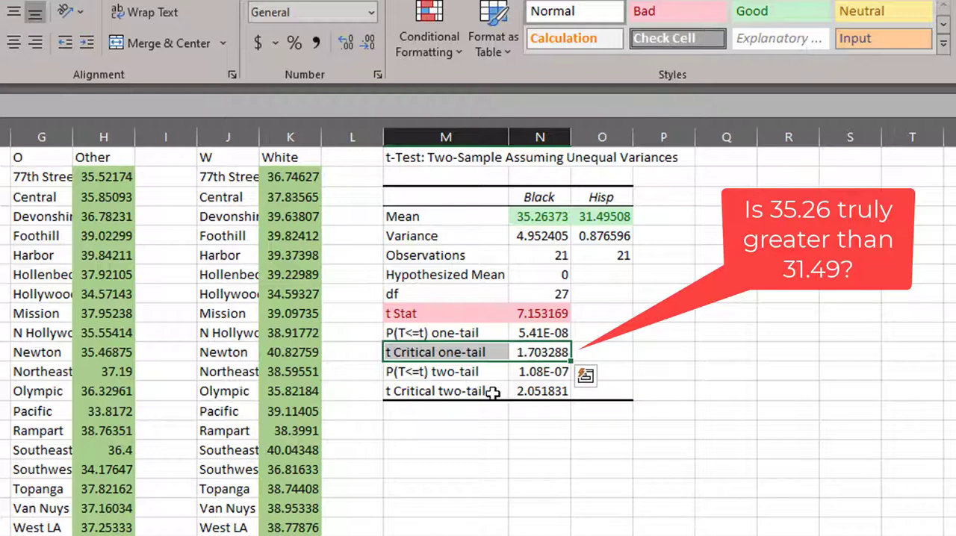
{"action": "left_click_drag", "start_coordinate": [539, 391], "coordinate": [472, 391]}
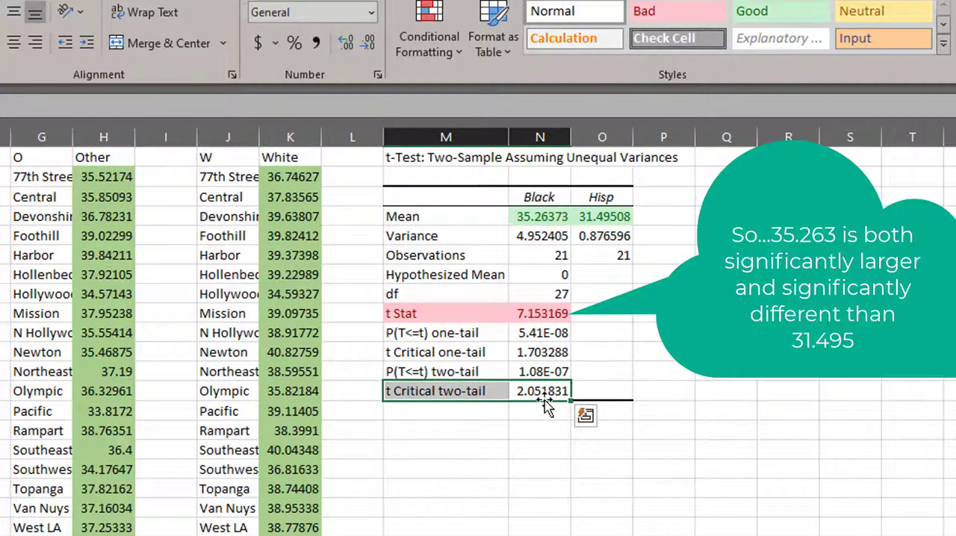
- Format the one-tail P value of the Black and Hisp test as a number with five decimals
{"action": "left_click", "coordinate": [546, 334]}
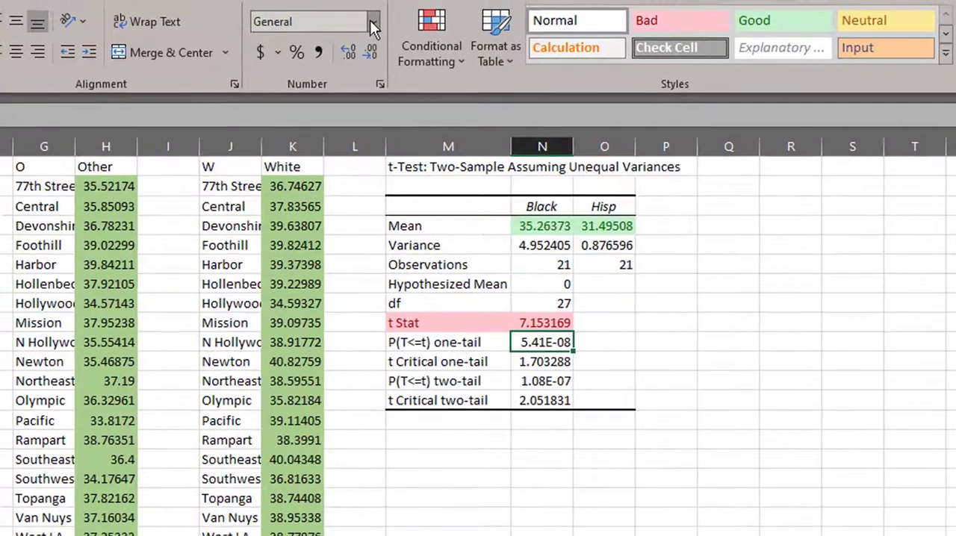
{"action": "left_click", "coordinate": [371, 13]}
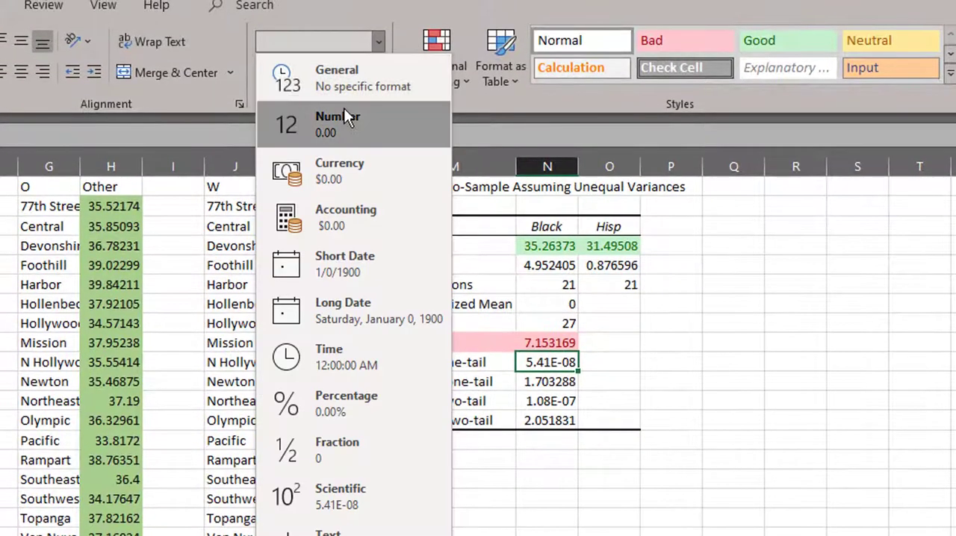
{"action": "left_click", "coordinate": [344, 112]}
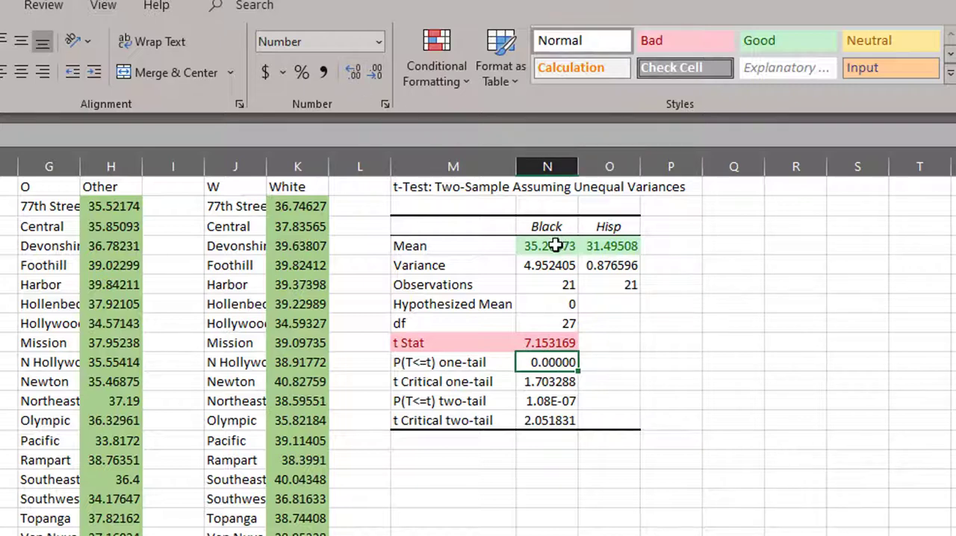
- Compare the Black and Hisp means and examine the t Stat of the Black and White test
{"action": "left_click_drag", "start_coordinate": [553, 225], "coordinate": [558, 243]}
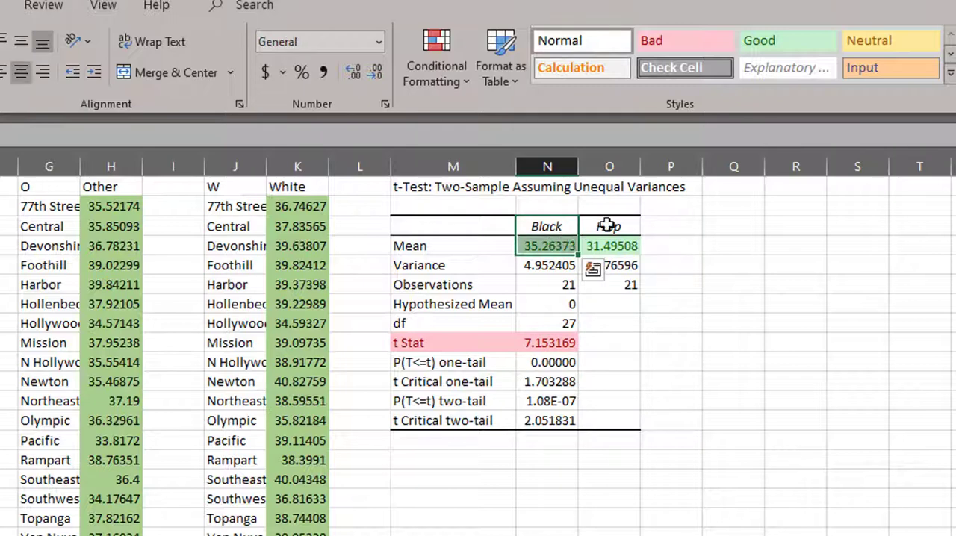
{"action": "left_click_drag", "start_coordinate": [608, 224], "coordinate": [607, 246]}
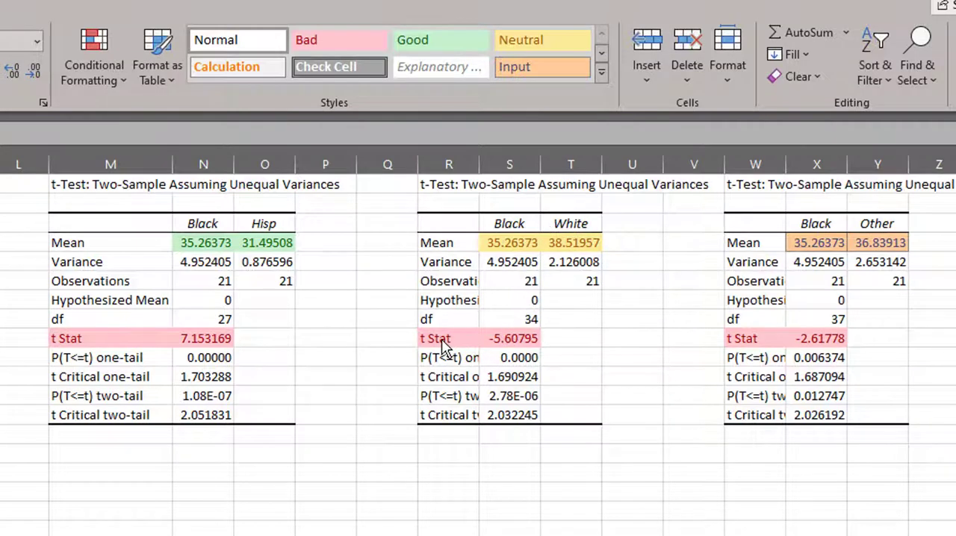
{"action": "left_click_drag", "start_coordinate": [440, 339], "coordinate": [491, 339]}
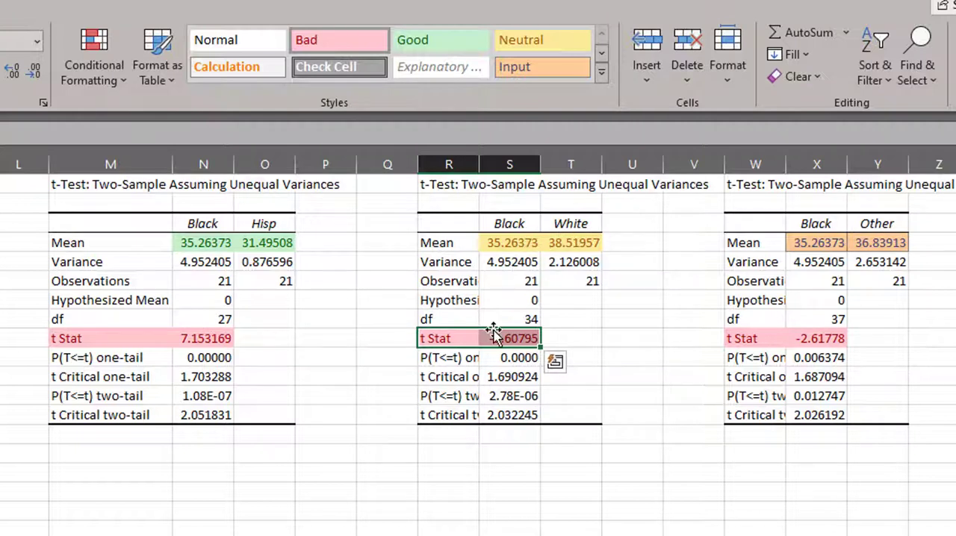
{"action": "left_click_drag", "start_coordinate": [211, 245], "coordinate": [277, 249]}
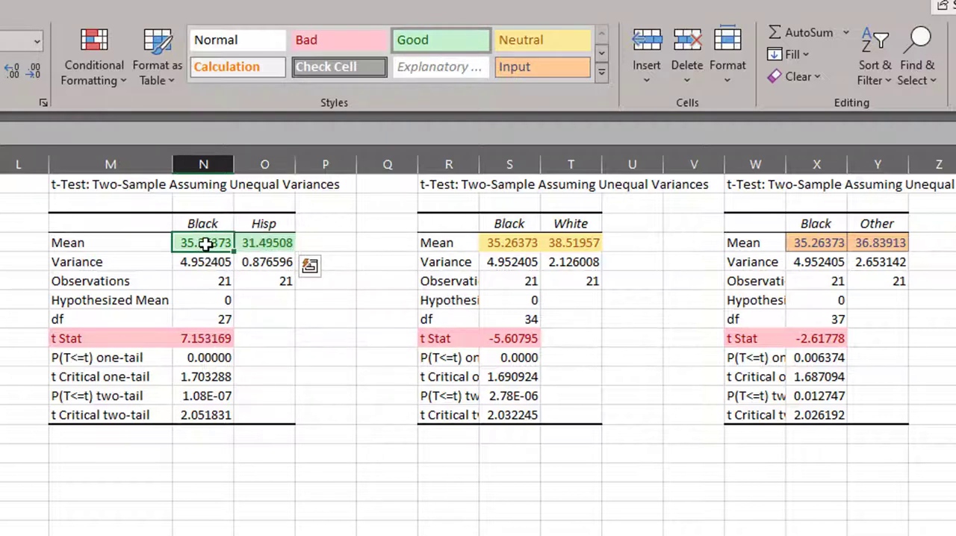
{"action": "left_click", "coordinate": [286, 243]}
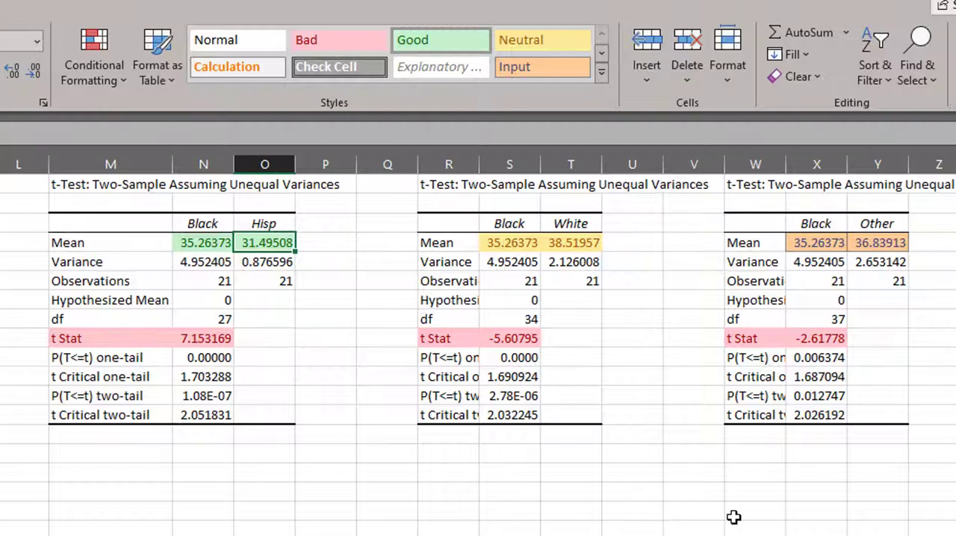
- Check the one-tail P value of the Black and White test
{"action": "left_click", "coordinate": [494, 358]}
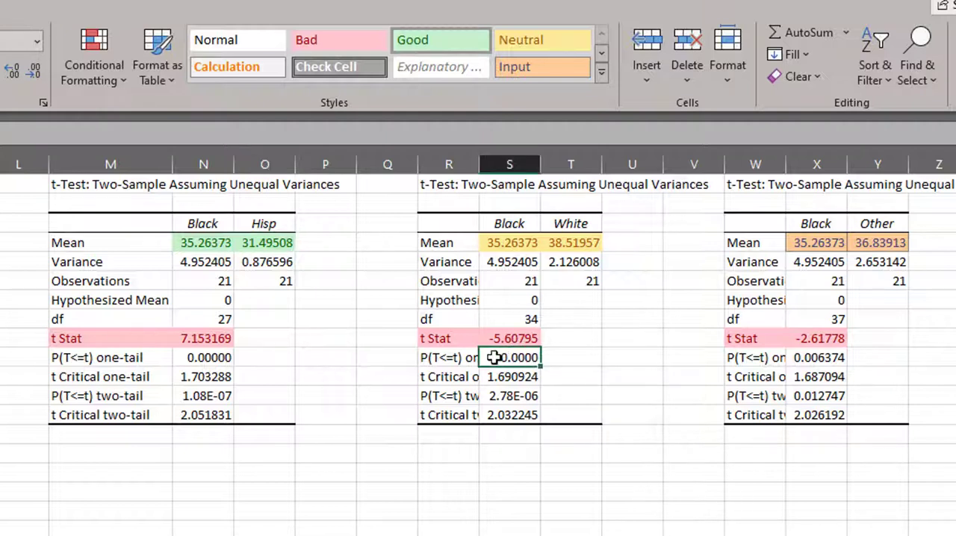
{"action": "left_click_drag", "start_coordinate": [495, 358], "coordinate": [459, 358]}
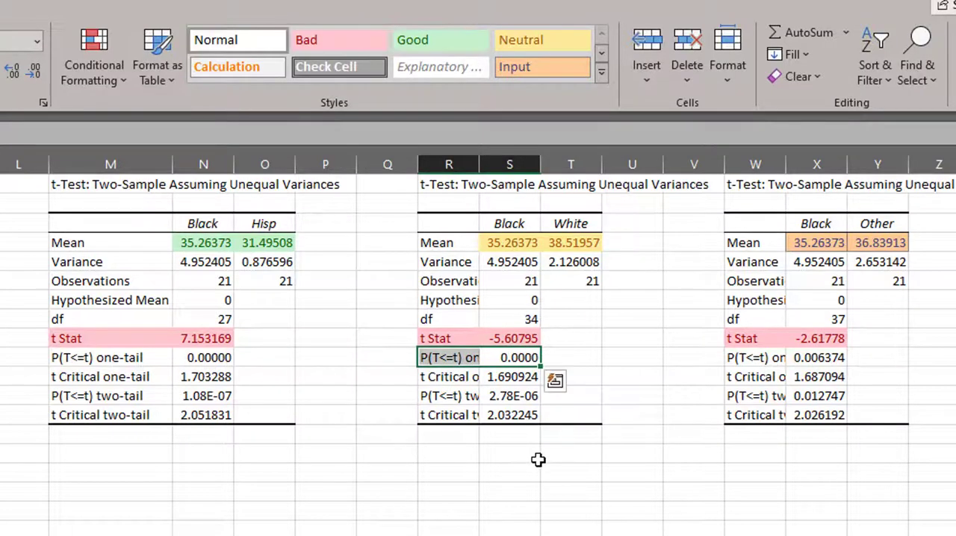
{"action": "left_click", "coordinate": [524, 358]}
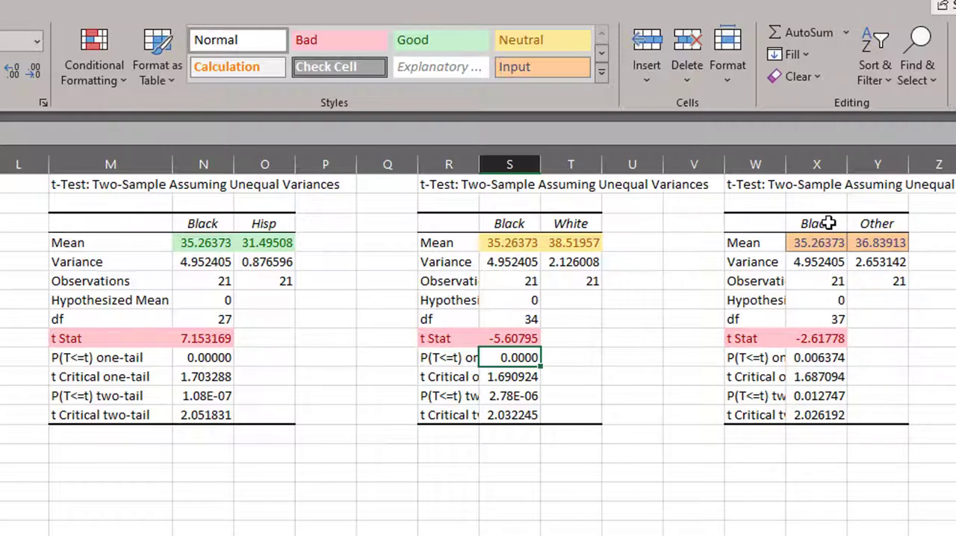
- Compare the Black and Other means and examine the t Stat and one-tail P value of their test
{"action": "left_click_drag", "start_coordinate": [825, 224], "coordinate": [821, 244]}
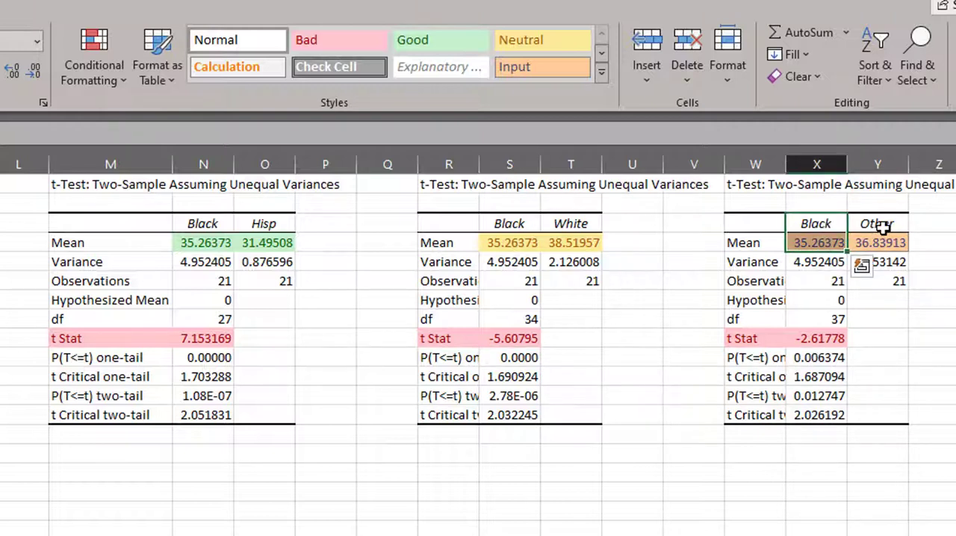
{"action": "left_click_drag", "start_coordinate": [881, 224], "coordinate": [884, 240]}
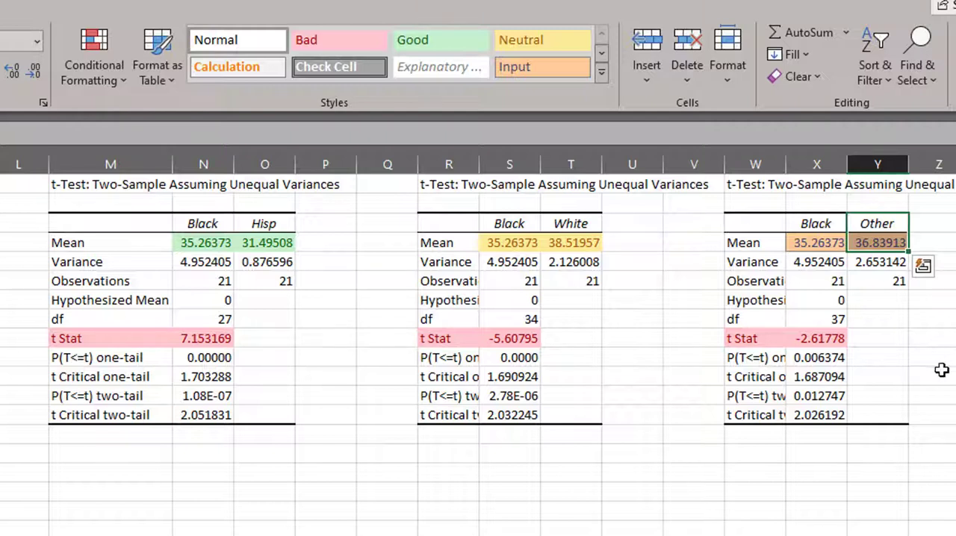
{"action": "left_click", "coordinate": [822, 338]}
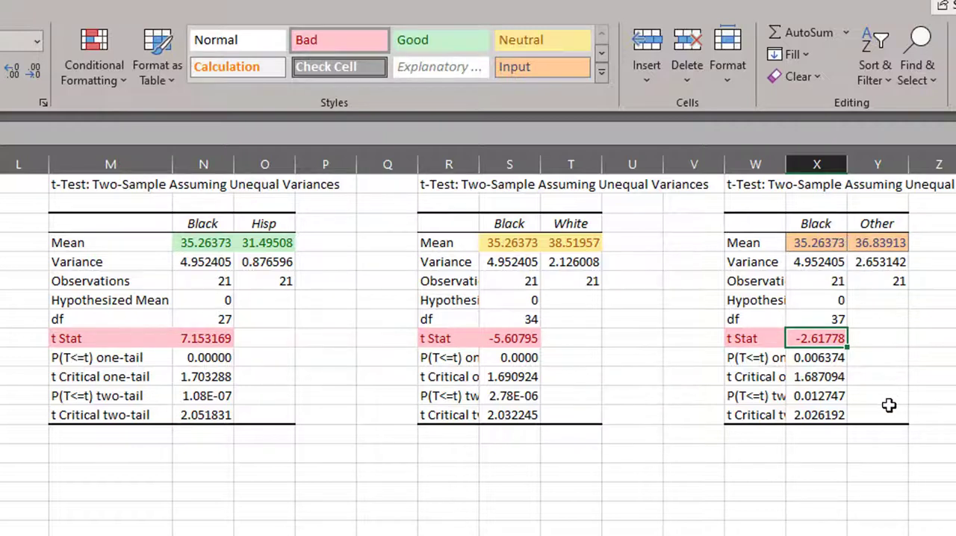
{"action": "key", "text": "Down"}
{"action": "left_click", "coordinate": [812, 338]}
- Check the two-tail critical t value of the Black and Other test and widen column W to fit the output labels
{"action": "left_click", "coordinate": [810, 416]}
{"action": "left_click", "coordinate": [763, 416]}
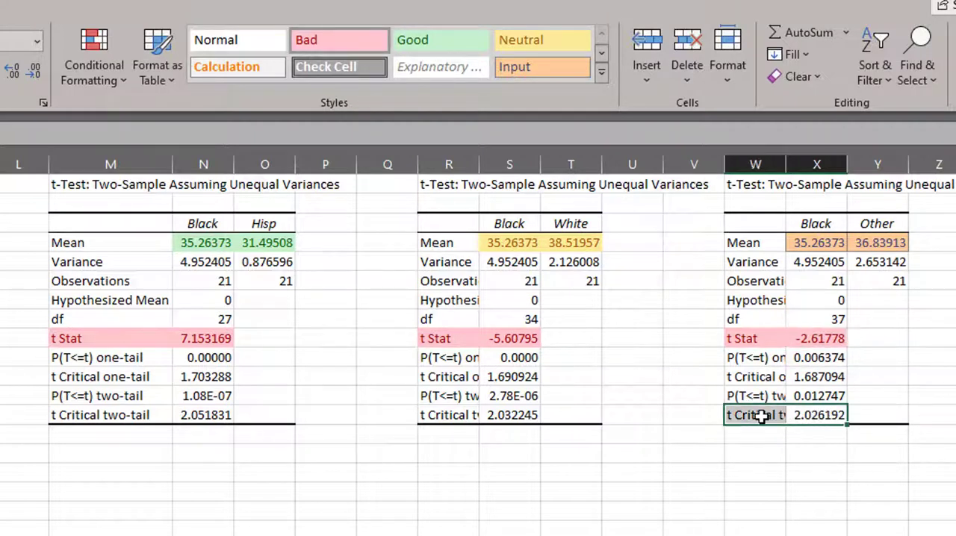
{"action": "left_click", "coordinate": [808, 416]}
{"action": "left_click", "coordinate": [764, 416]}
{"action": "left_click", "coordinate": [812, 416]}
{"action": "left_click_drag", "start_coordinate": [812, 415], "coordinate": [762, 416]}
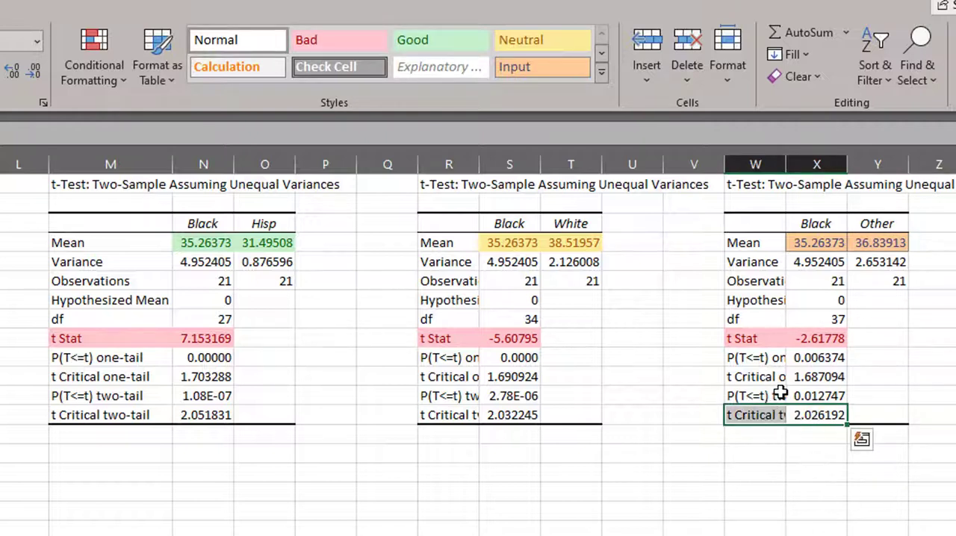
{"action": "left_click_drag", "start_coordinate": [788, 165], "coordinate": [850, 164]}
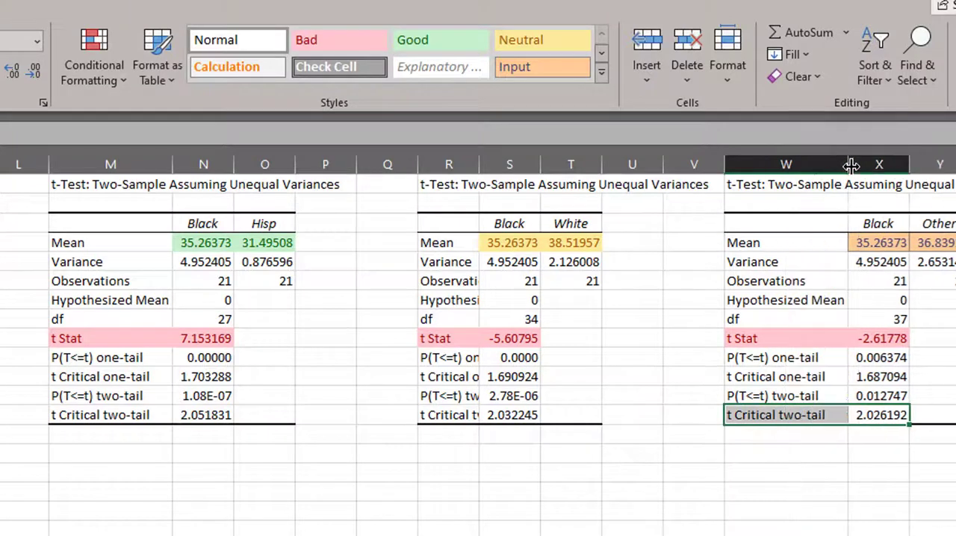
- Examine the two-tail P and critical t values of the Black and Other test alongside the two group means
{"action": "left_click", "coordinate": [897, 396]}
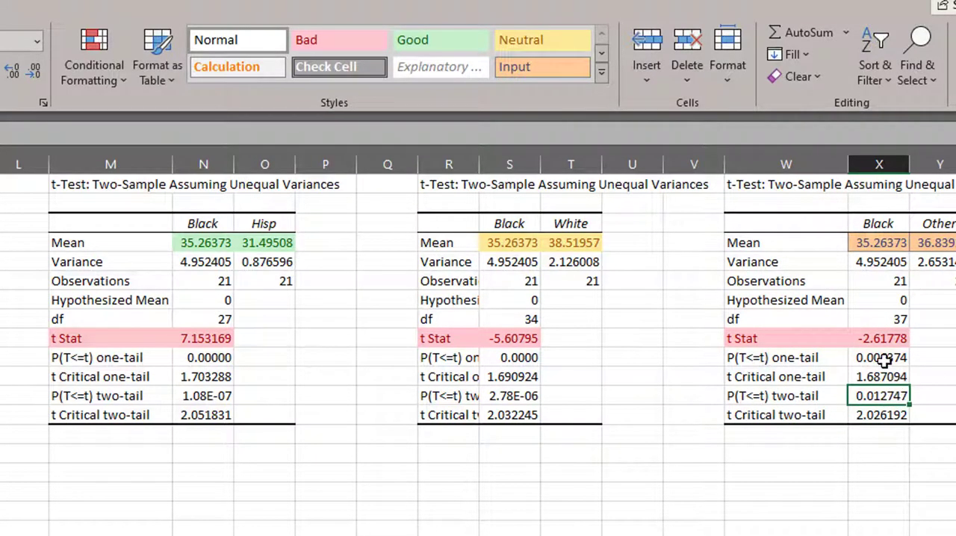
{"action": "left_click_drag", "start_coordinate": [794, 397], "coordinate": [858, 397]}
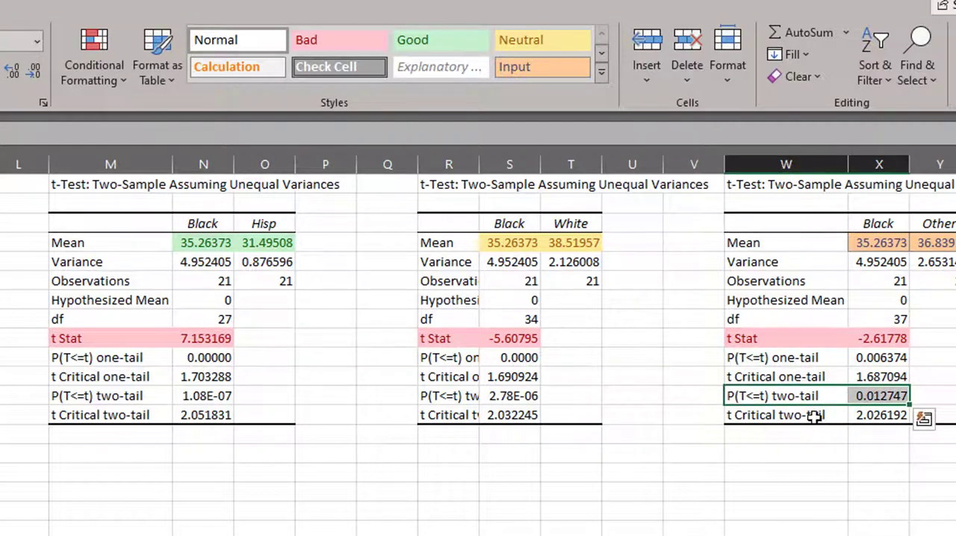
{"action": "left_click", "coordinate": [874, 396]}
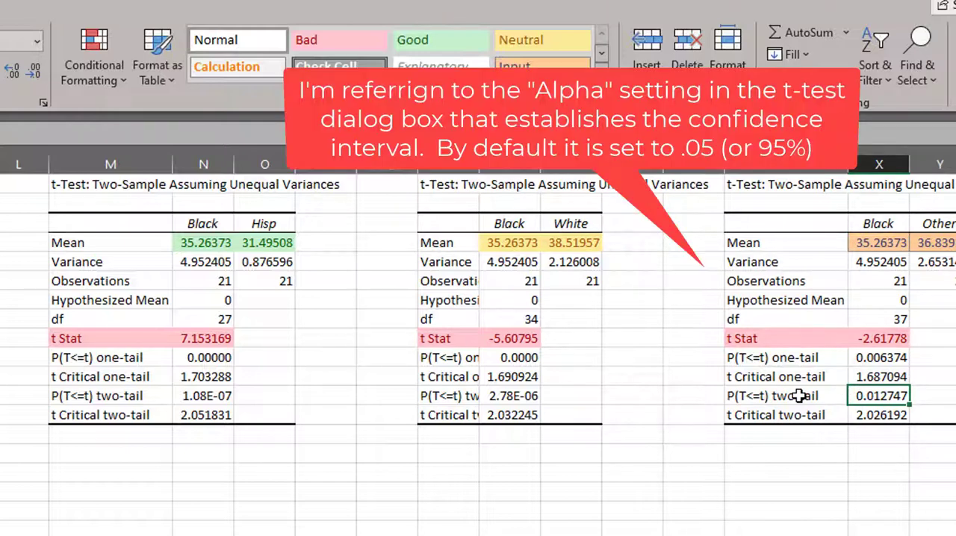
{"action": "left_click_drag", "start_coordinate": [883, 396], "coordinate": [798, 418]}
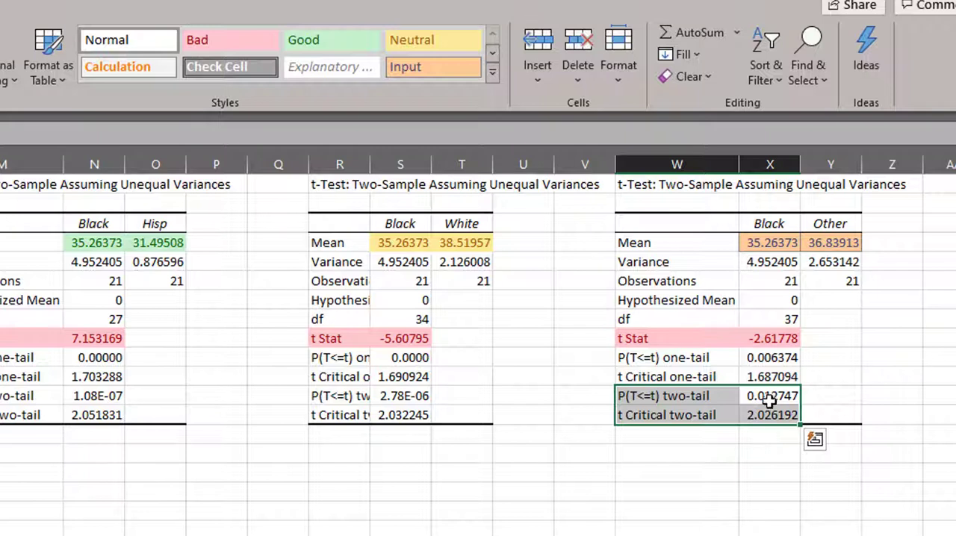
{"action": "left_click_drag", "start_coordinate": [779, 242], "coordinate": [824, 241]}
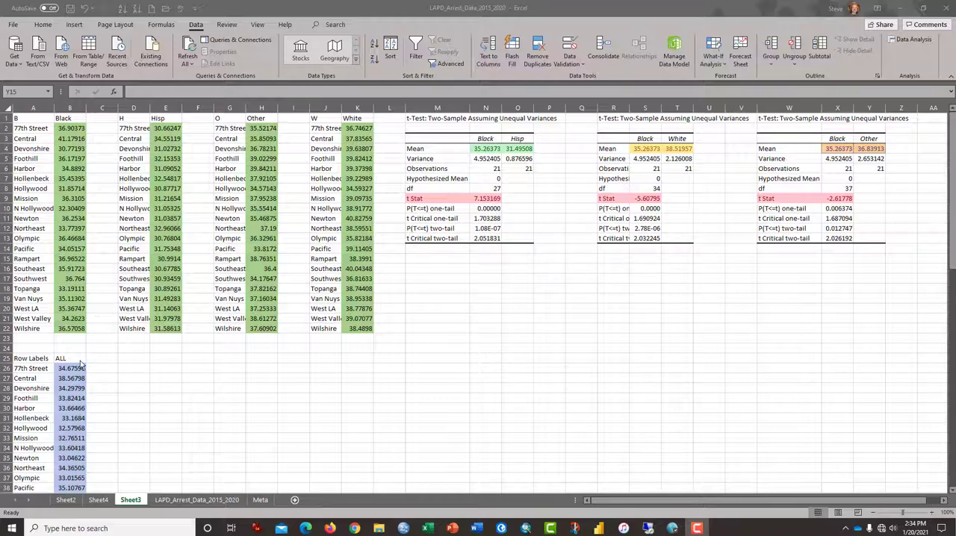
- Review the overall average arrest ages by area in the ALL column below the descent group data
{"action": "scroll", "coordinate": [79, 308], "scroll_direction": "down", "scroll_amount": 2}
{"action": "left_click", "coordinate": [77, 412]}
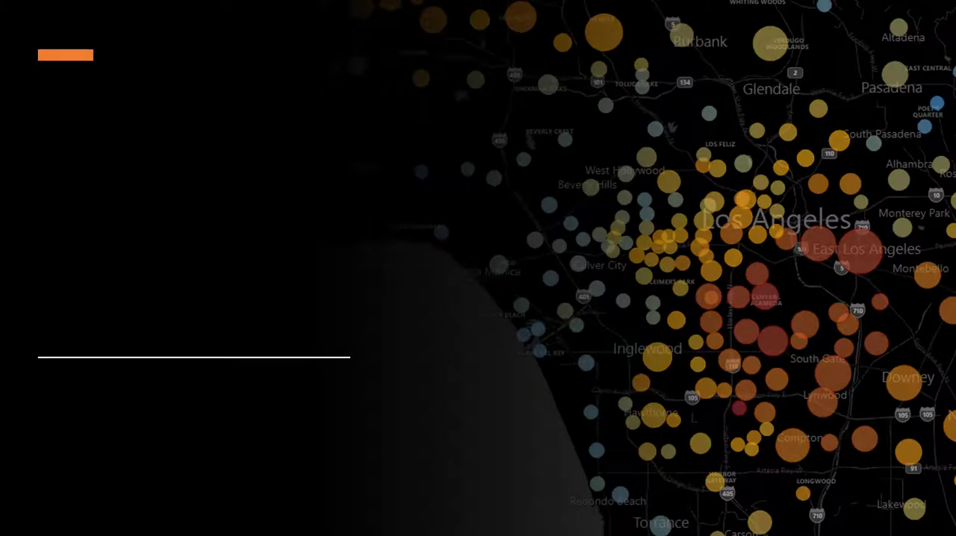
{"action": "left_click", "coordinate": [809, 461]}
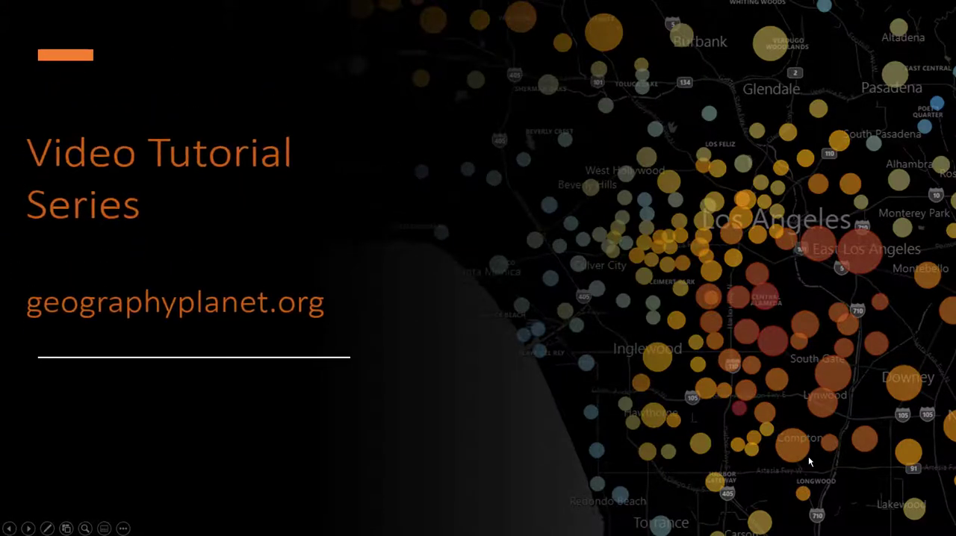